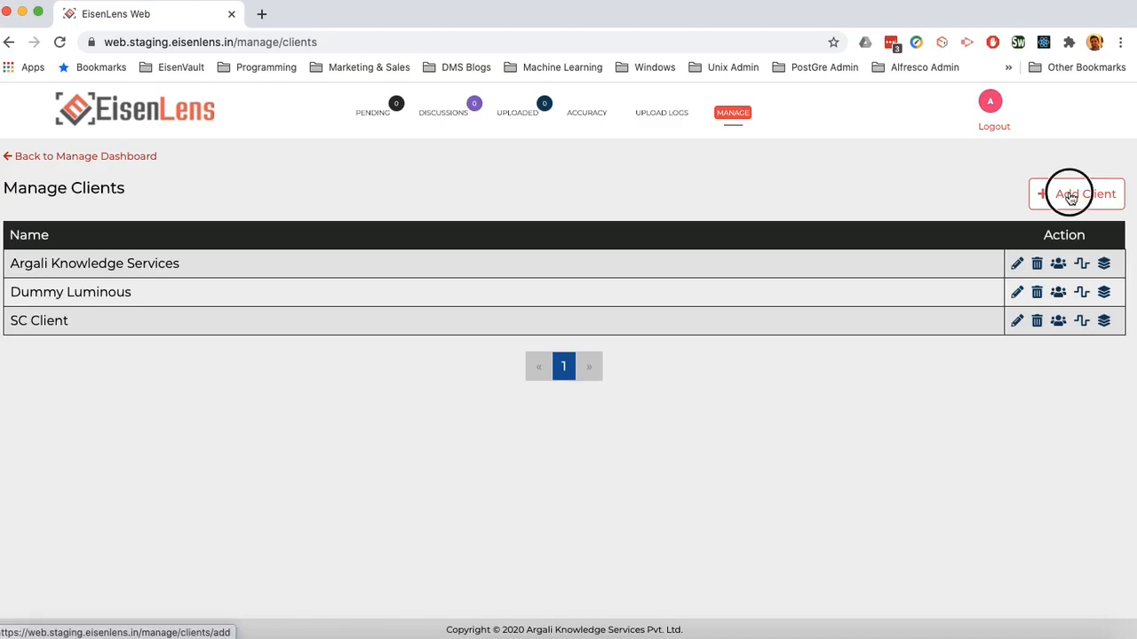
Step: Start a new client named 'Acme Insurance Company'
left_click(227, 396)
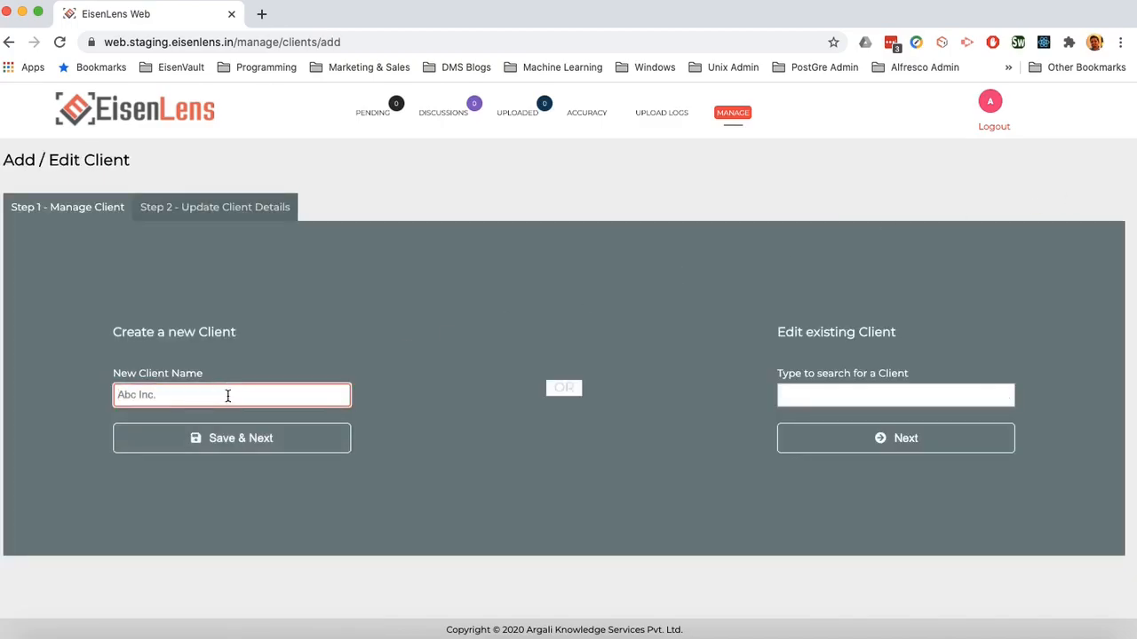
type("Acme Insurance Company")
Step: Save the client, then check that Acme has no teams and only a Default Workflow
left_click(152, 439)
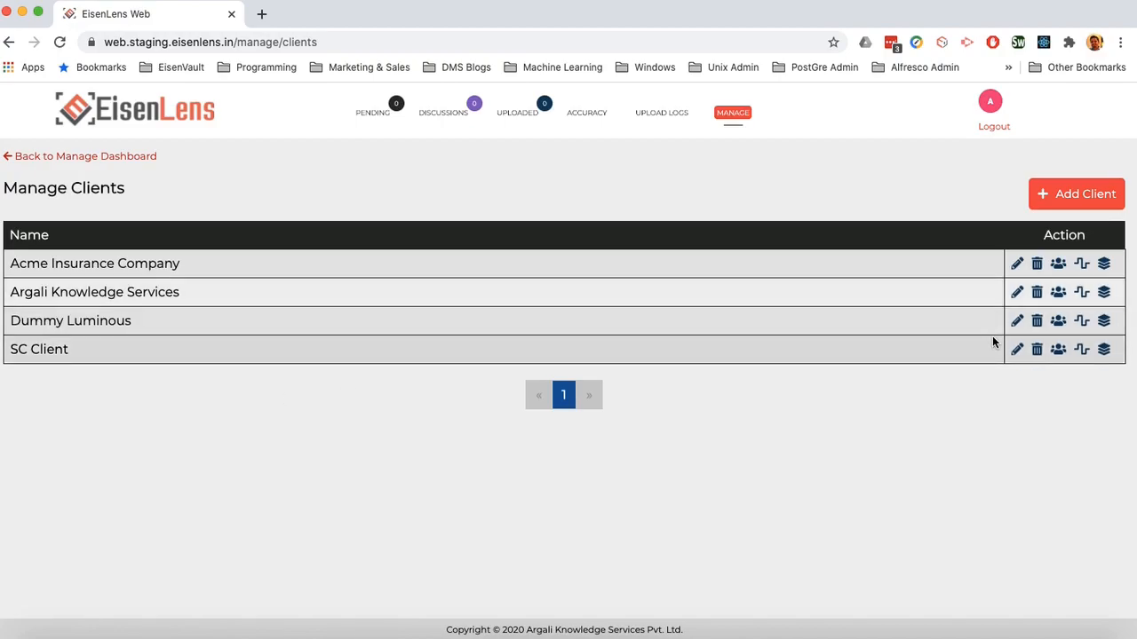
left_click(1060, 266)
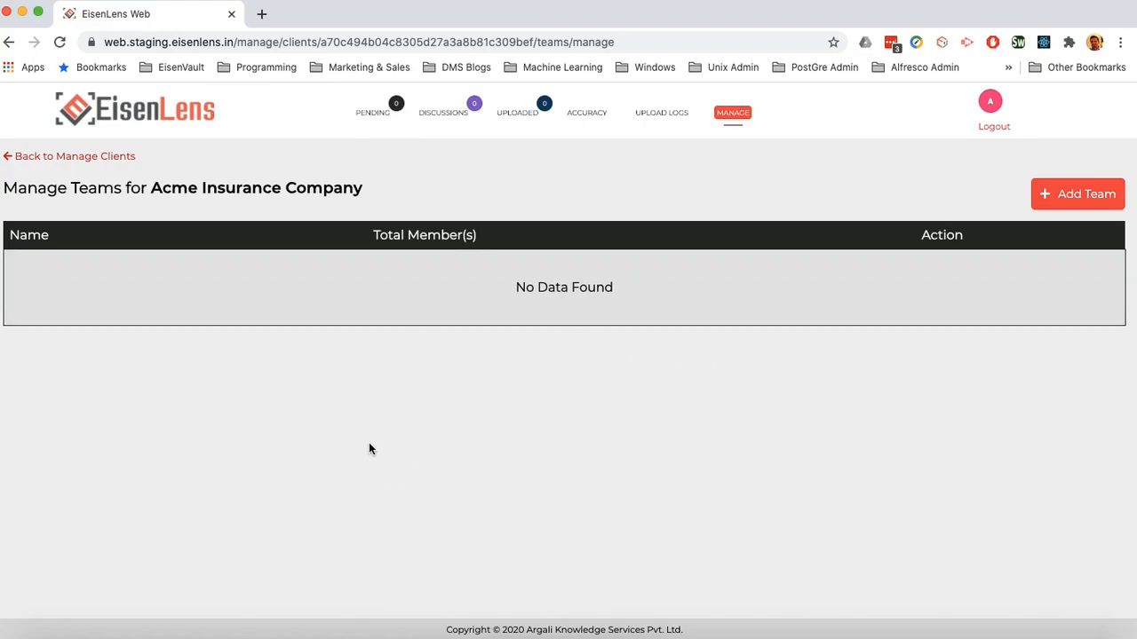
left_click(103, 158)
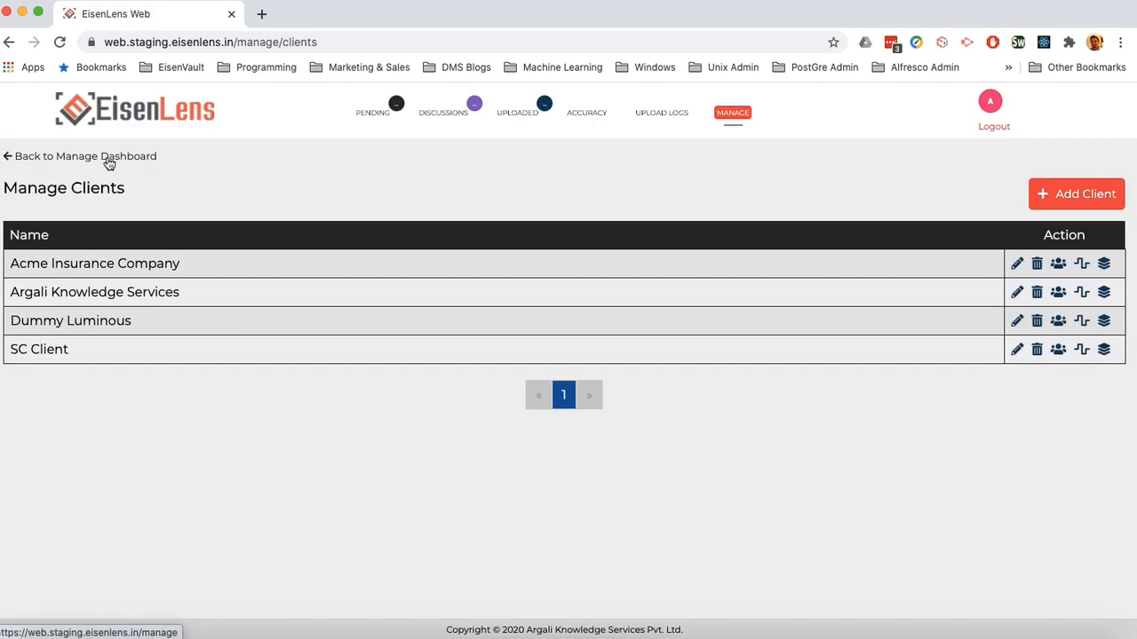
left_click(1080, 264)
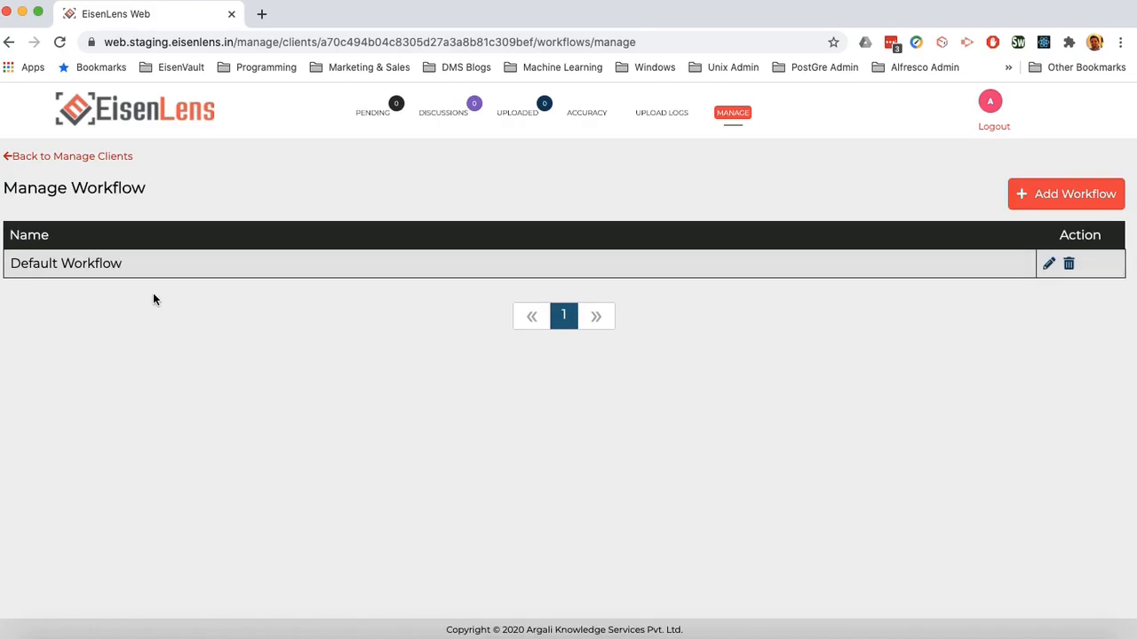
left_click(93, 158)
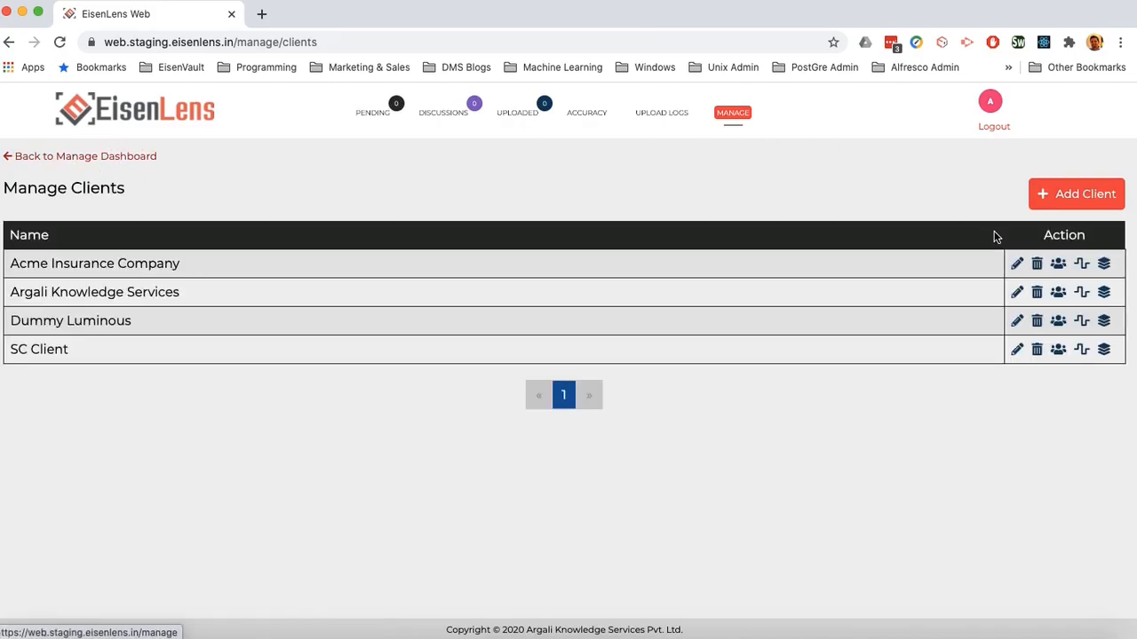
left_click(1017, 264)
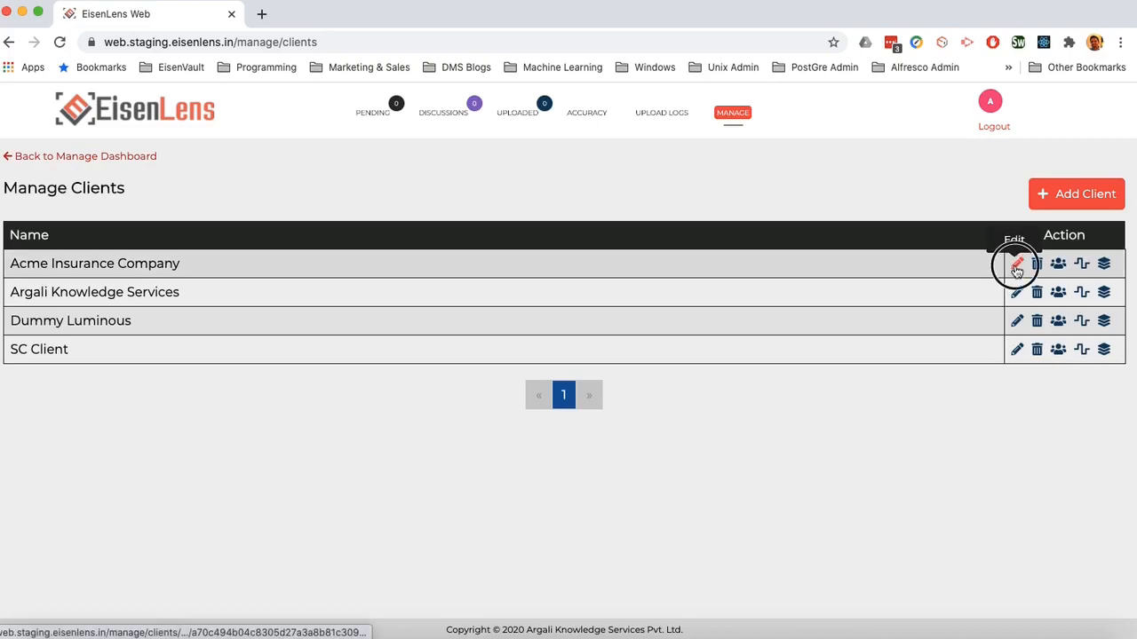
scroll(648, 234, "down", 2)
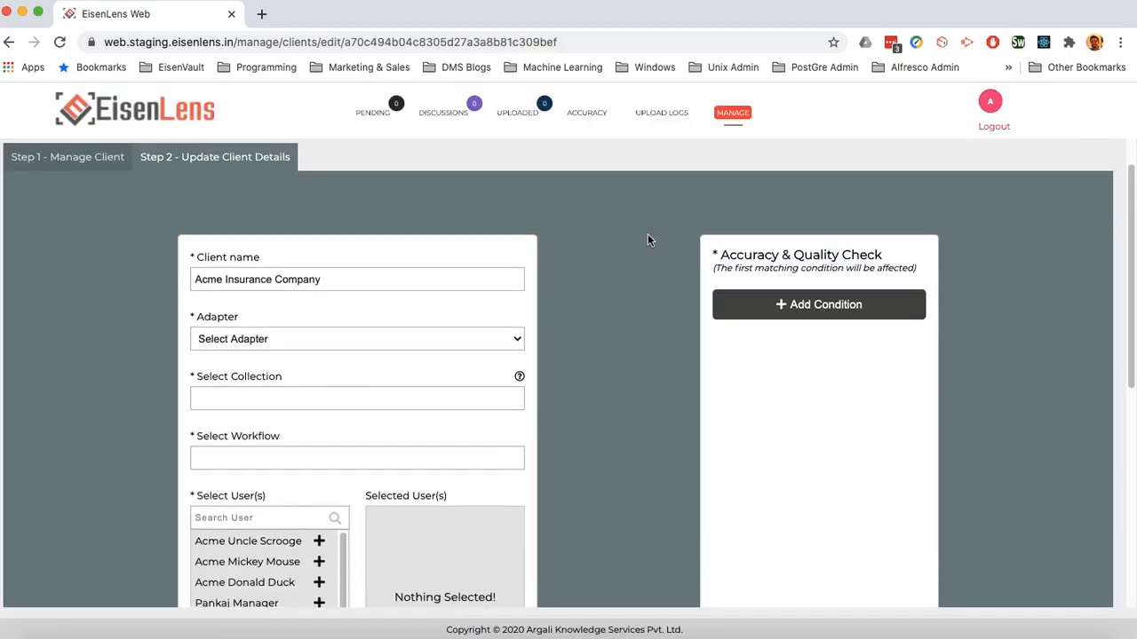
scroll(647, 233, "down", 1)
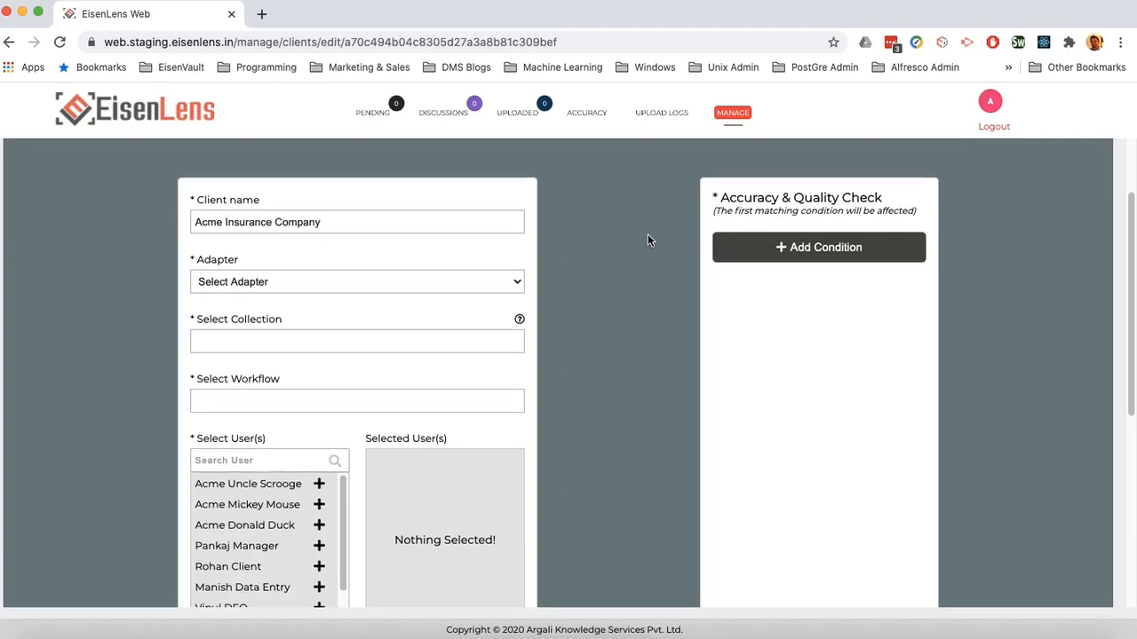
left_click(366, 257)
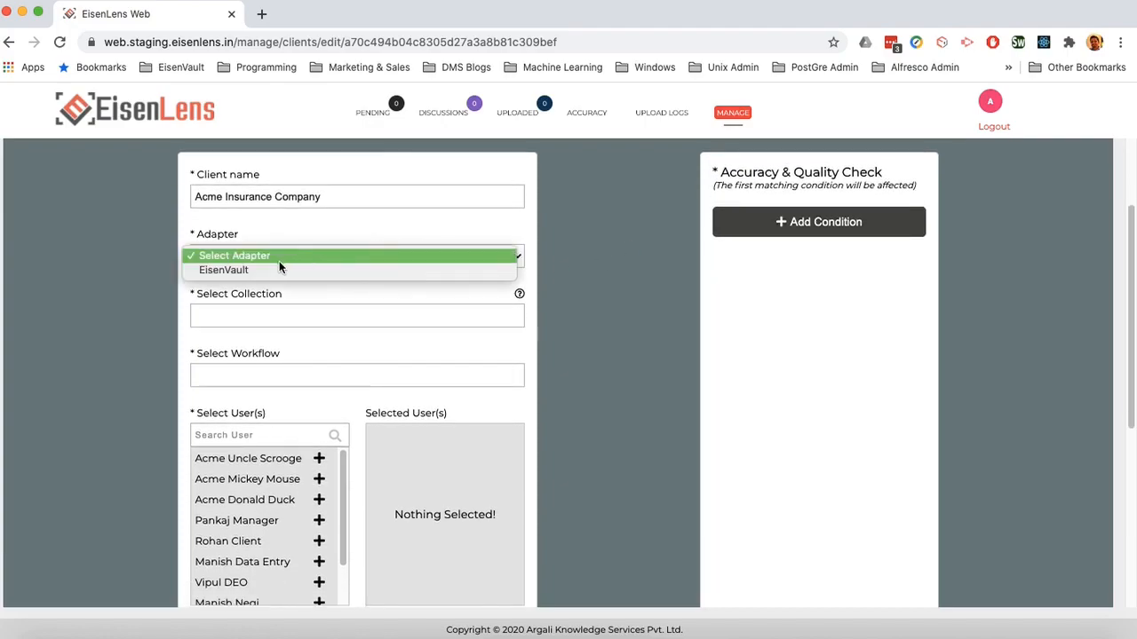
left_click(237, 268)
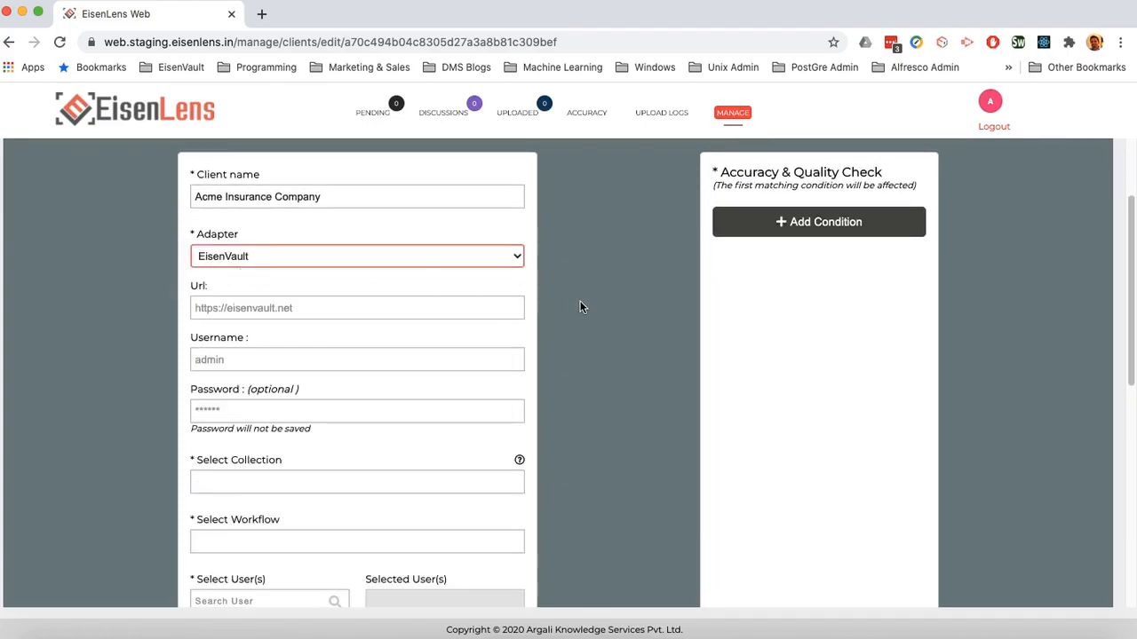
scroll(615, 297, "down", 1)
left_click(318, 279)
type("h")
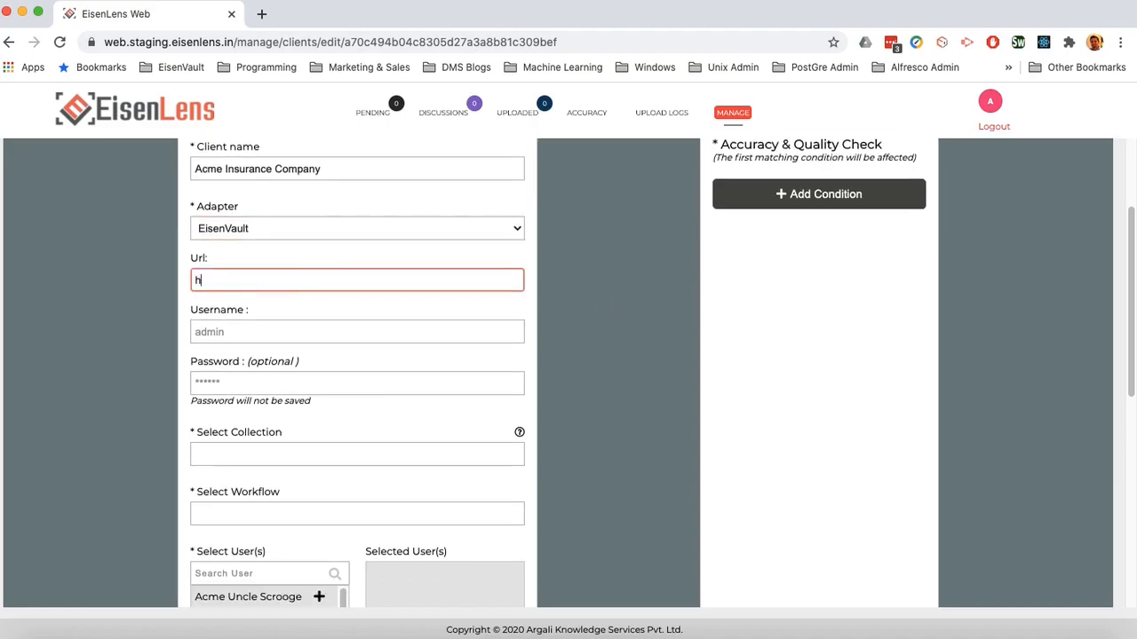
type("ttps://demo.eisenva")
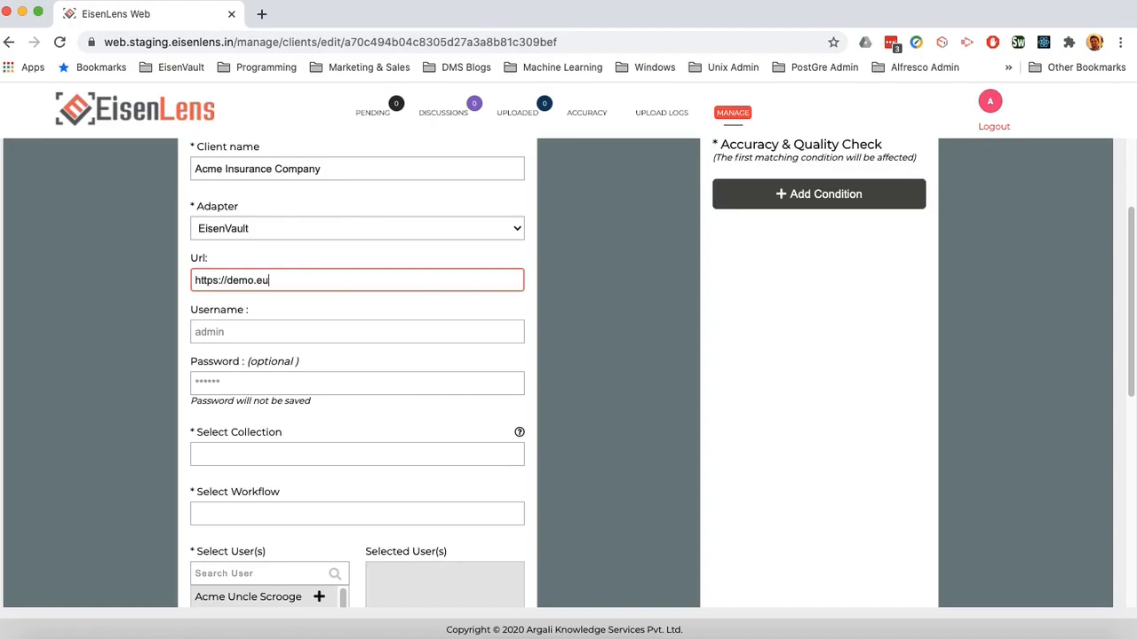
type("ult.net")
key("Tab")
type("admin")
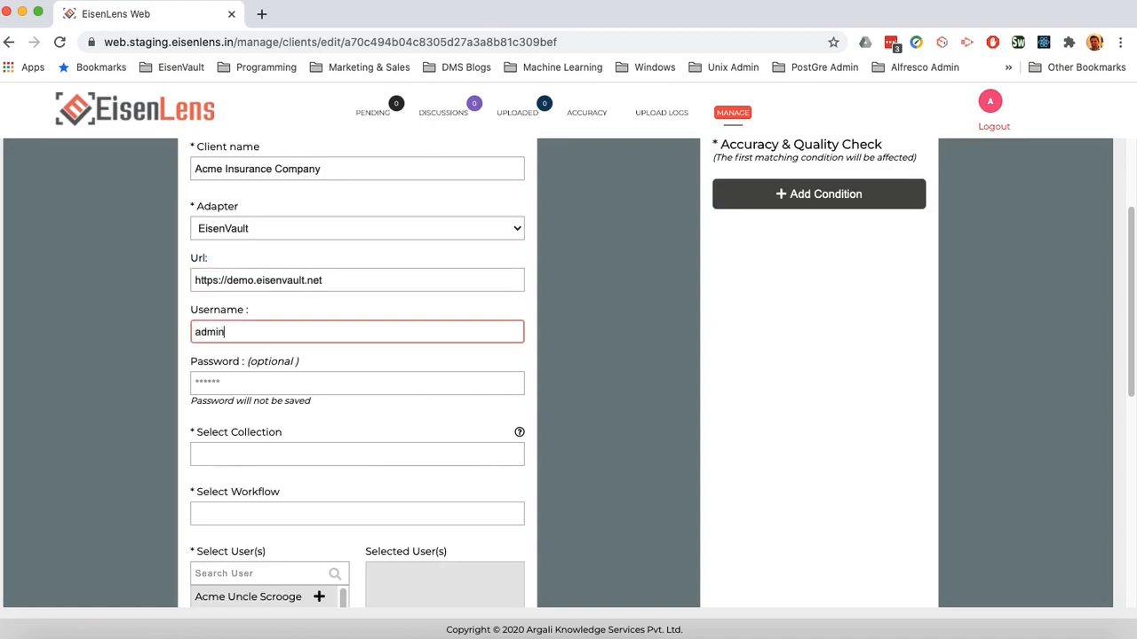
left_click(567, 310)
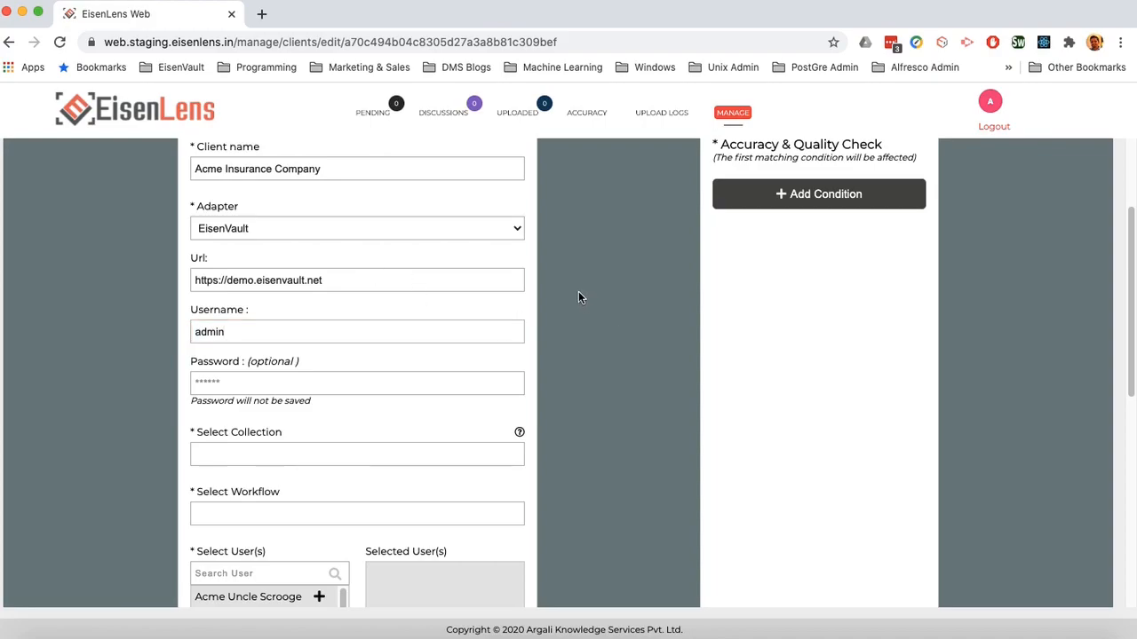
Step: Select Acme Car Docs Collection as the collection and Default Workflow as the workflow
scroll(597, 270, "down", 2)
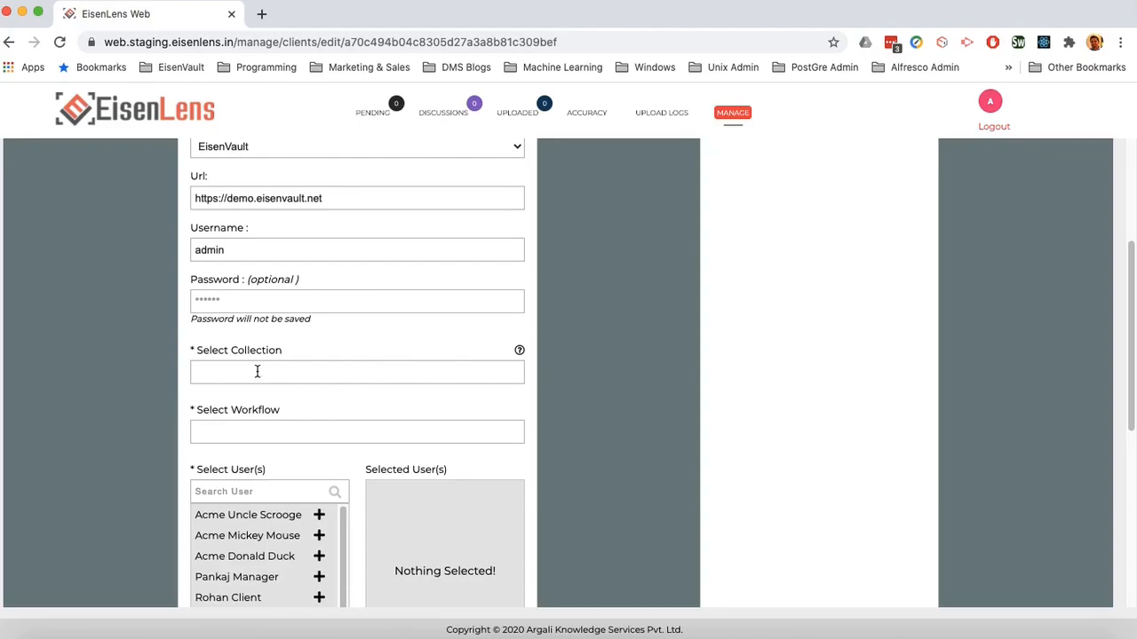
left_click(256, 372)
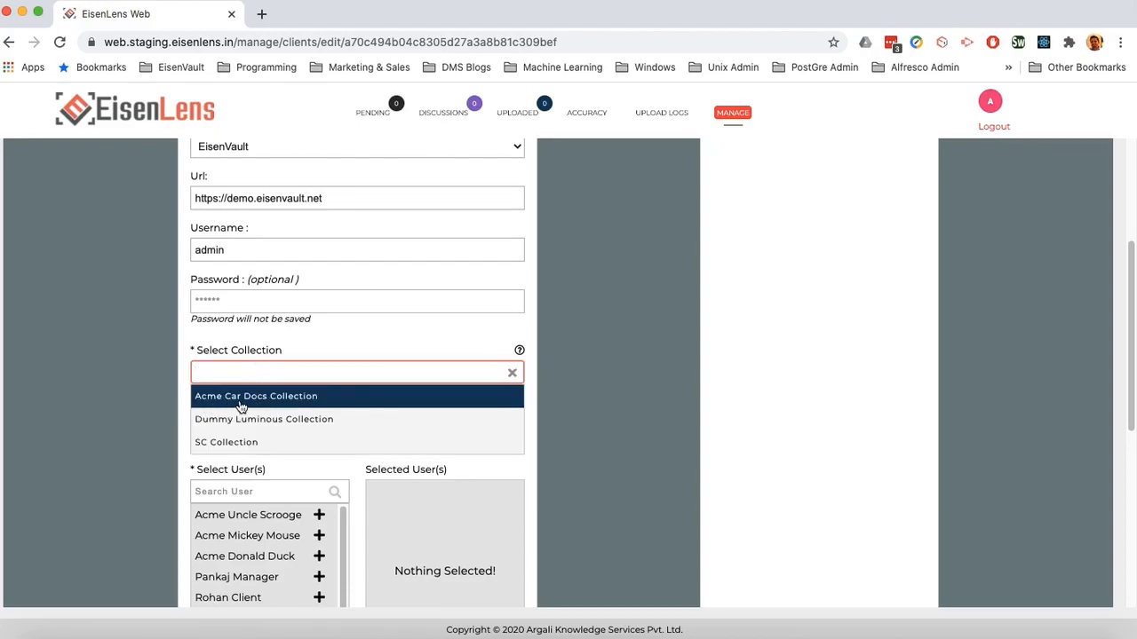
left_click(271, 401)
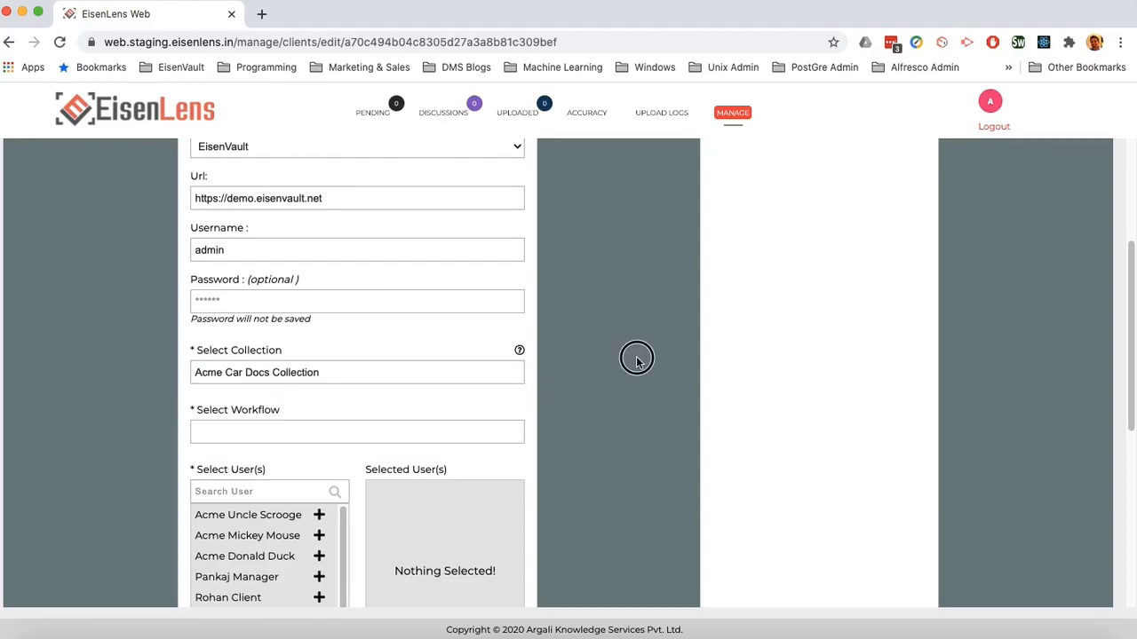
scroll(637, 359, "down", 2)
left_click(312, 343)
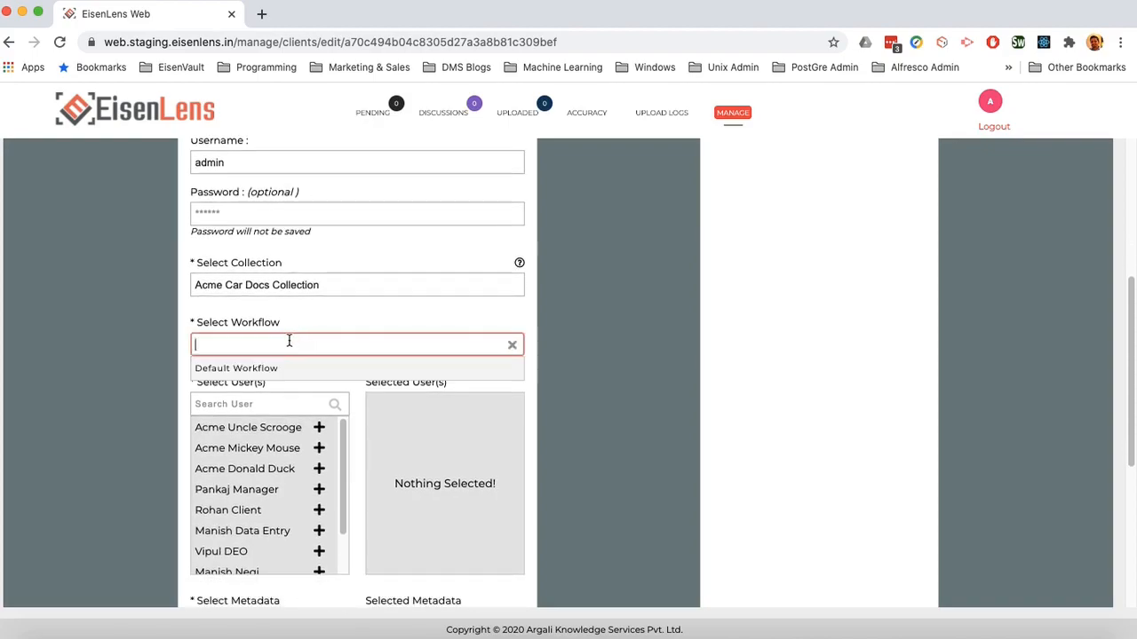
left_click(238, 368)
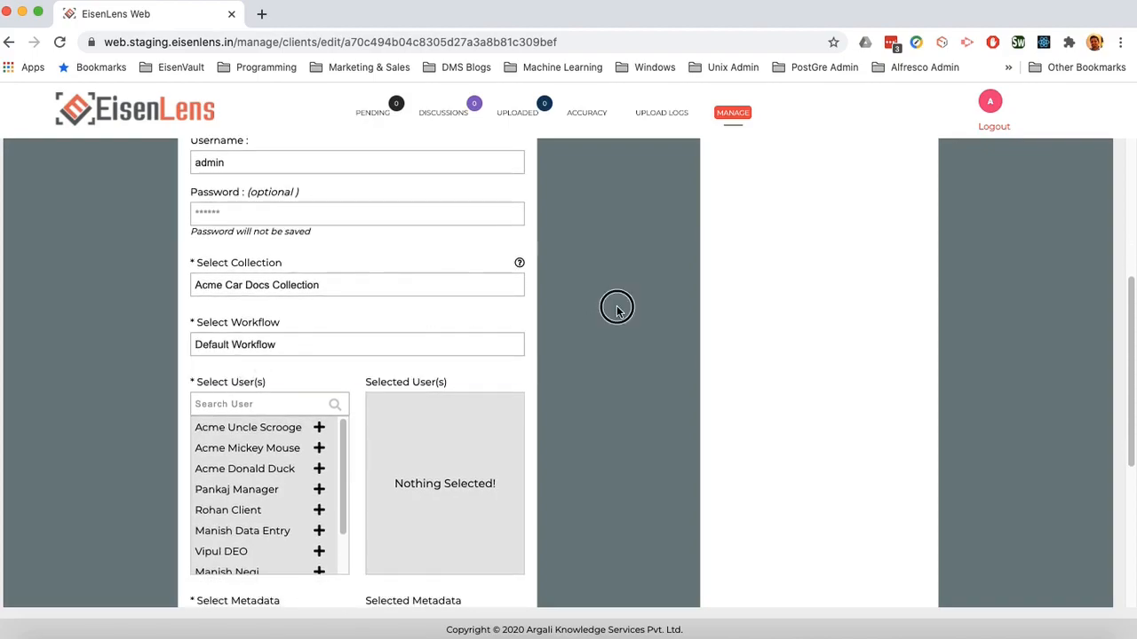
scroll(613, 308, "down", 4)
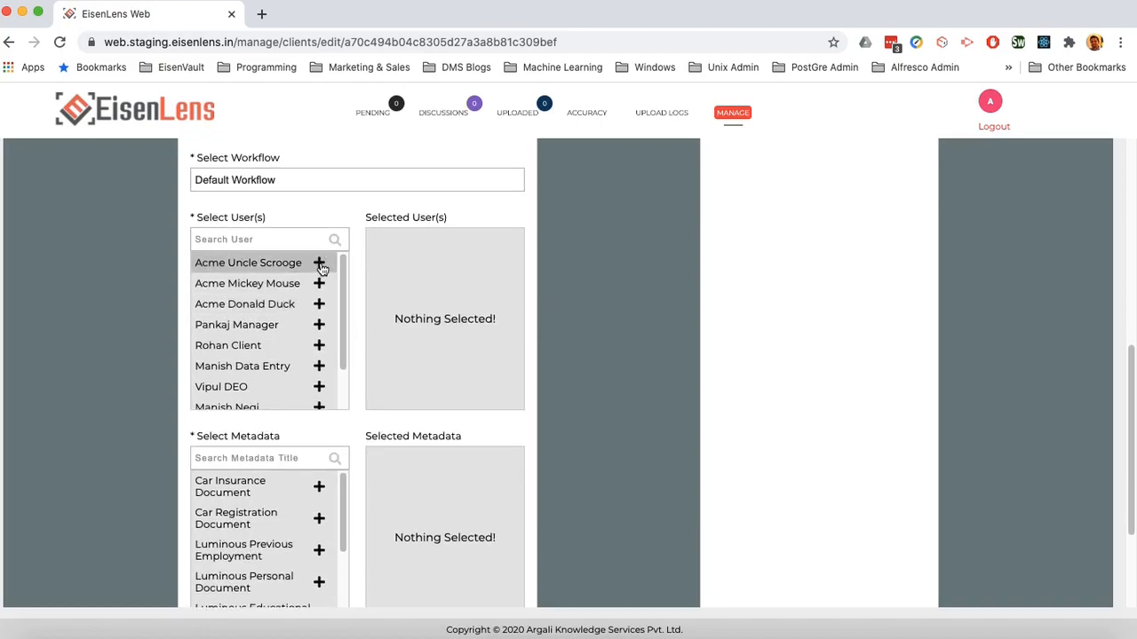
Step: Add the three Acme users and the Car Insurance and Car Registration Document metadata
left_click(317, 263)
left_click(318, 284)
left_click(319, 304)
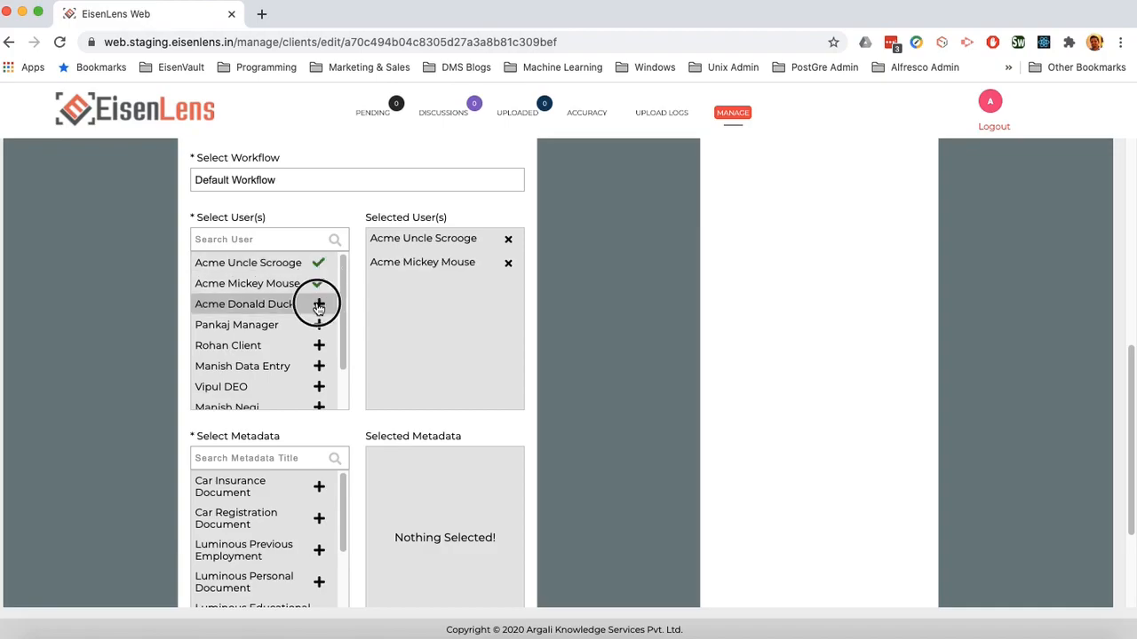
scroll(651, 308, "down", 3)
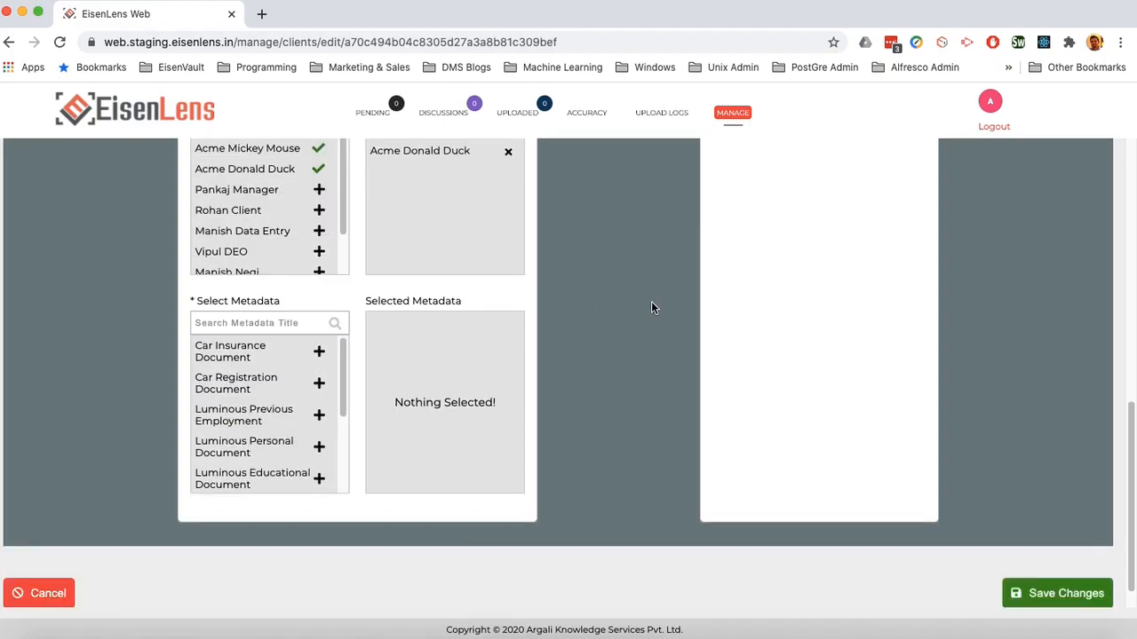
left_click(319, 352)
left_click(316, 389)
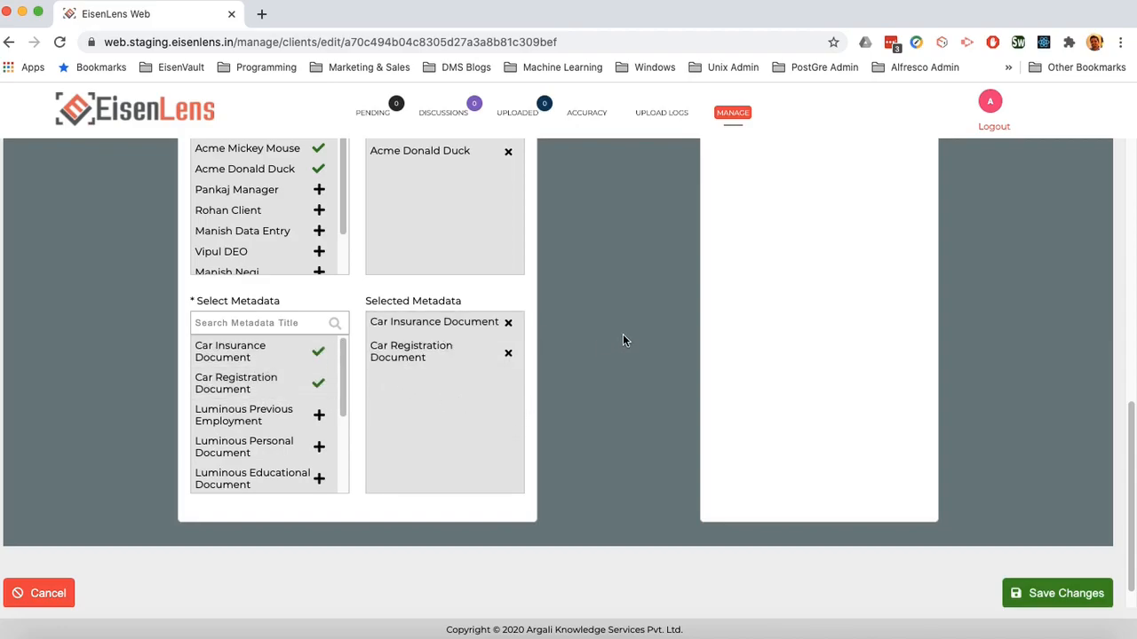
scroll(622, 335, "up", 2)
scroll(624, 336, "up", 5)
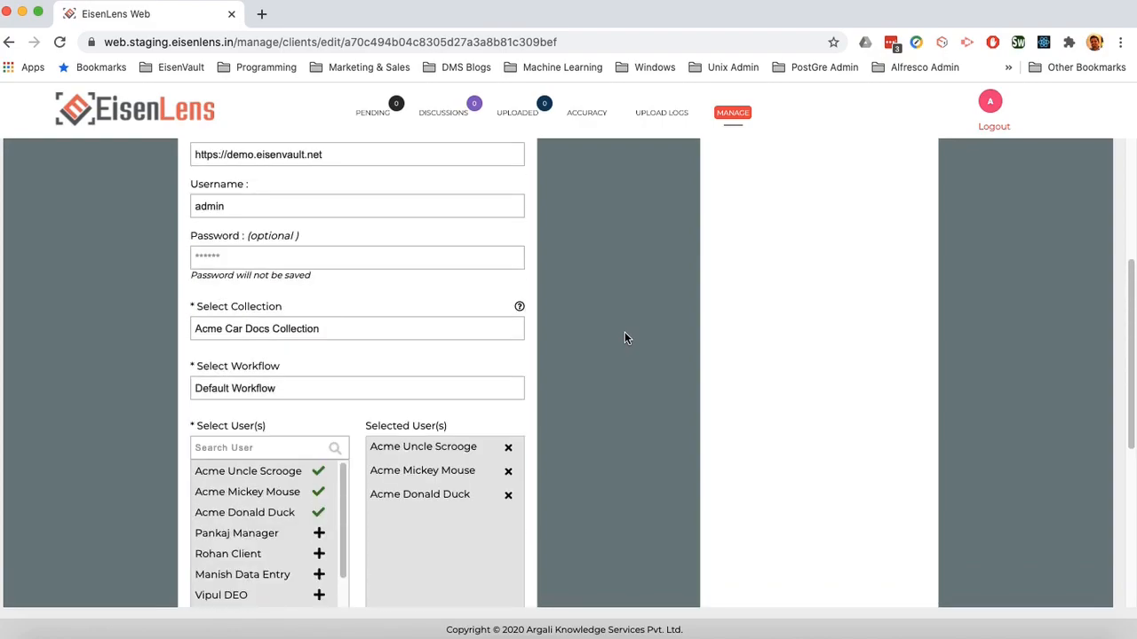
Step: Insert an empty condition block under Accuracy & Quality Check
scroll(624, 331, "down", 1)
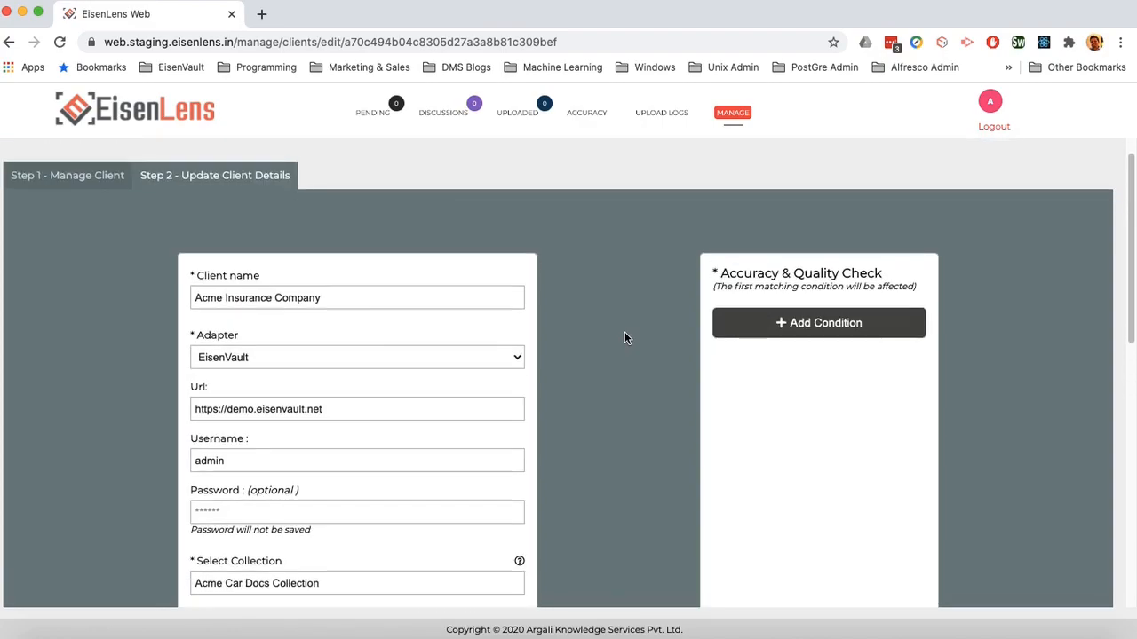
left_click(904, 318)
scroll(1032, 353, "up", 3)
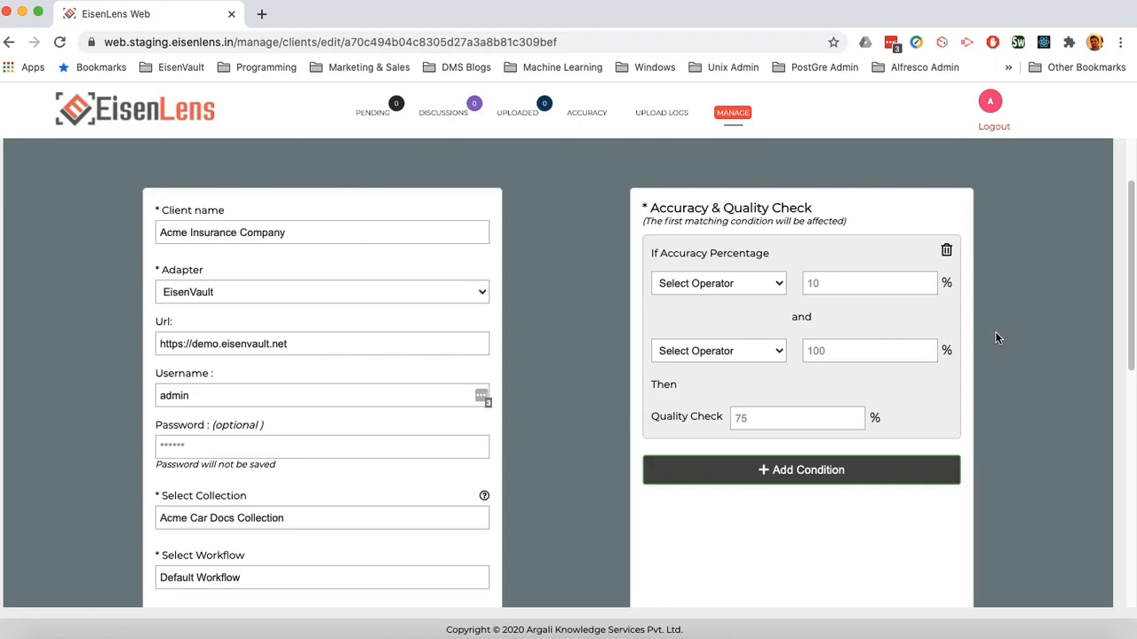
Step: Set the first condition to accuracy ≥ 0% and < 40% with 100% quality check, then add another
left_click(722, 281)
left_click(751, 310)
left_click(877, 287)
type("0")
left_click(734, 351)
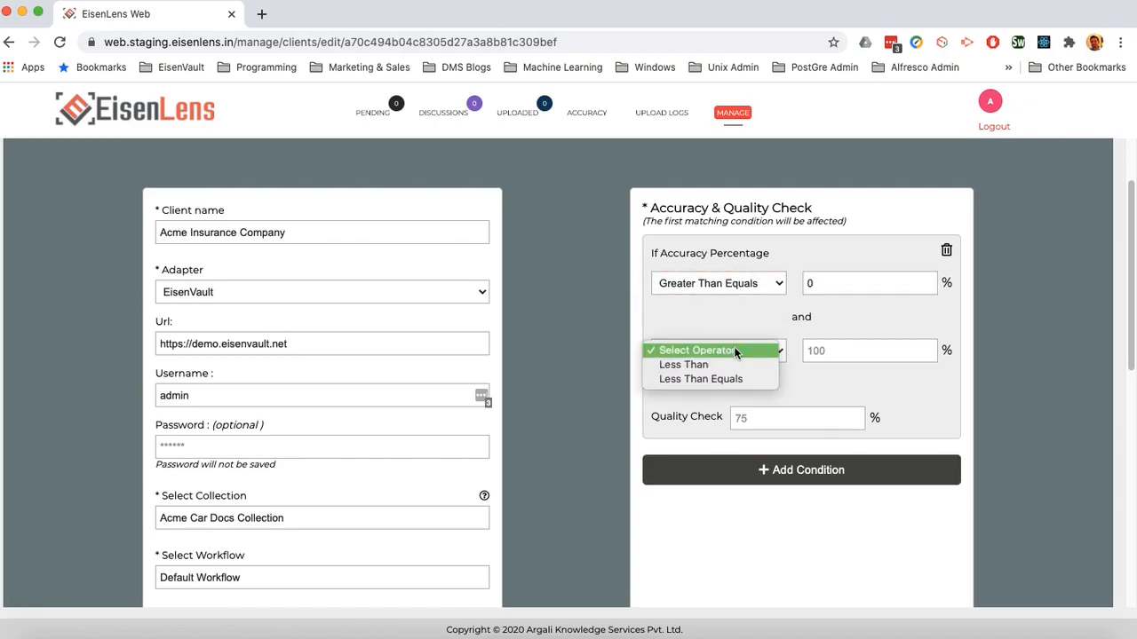
left_click(684, 364)
left_click(838, 352)
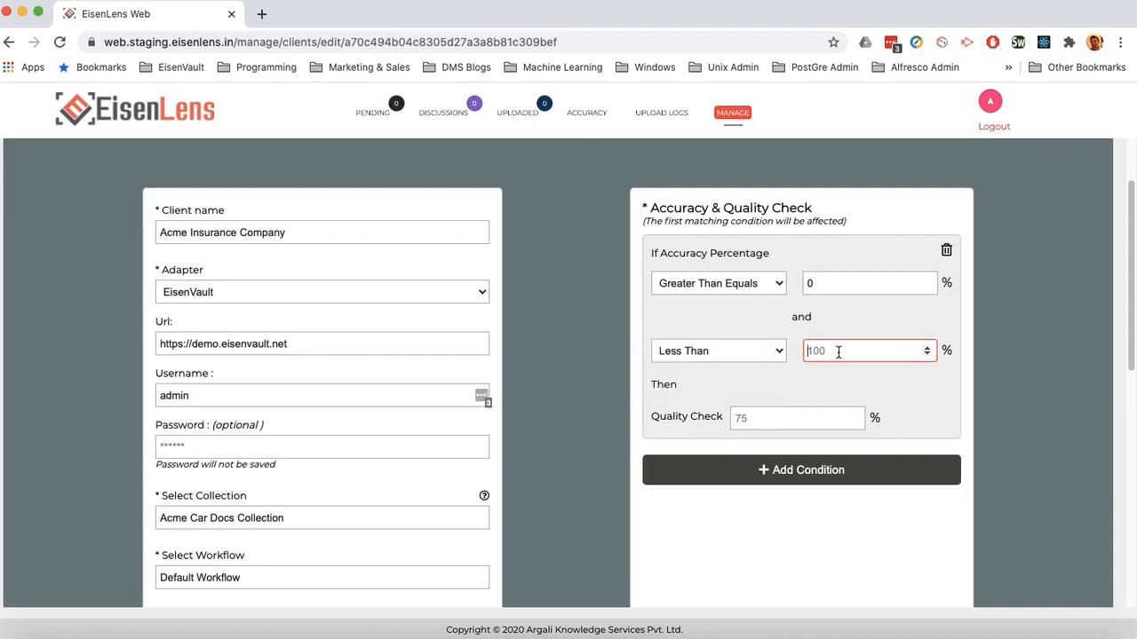
type("40")
left_click(783, 418)
type("100")
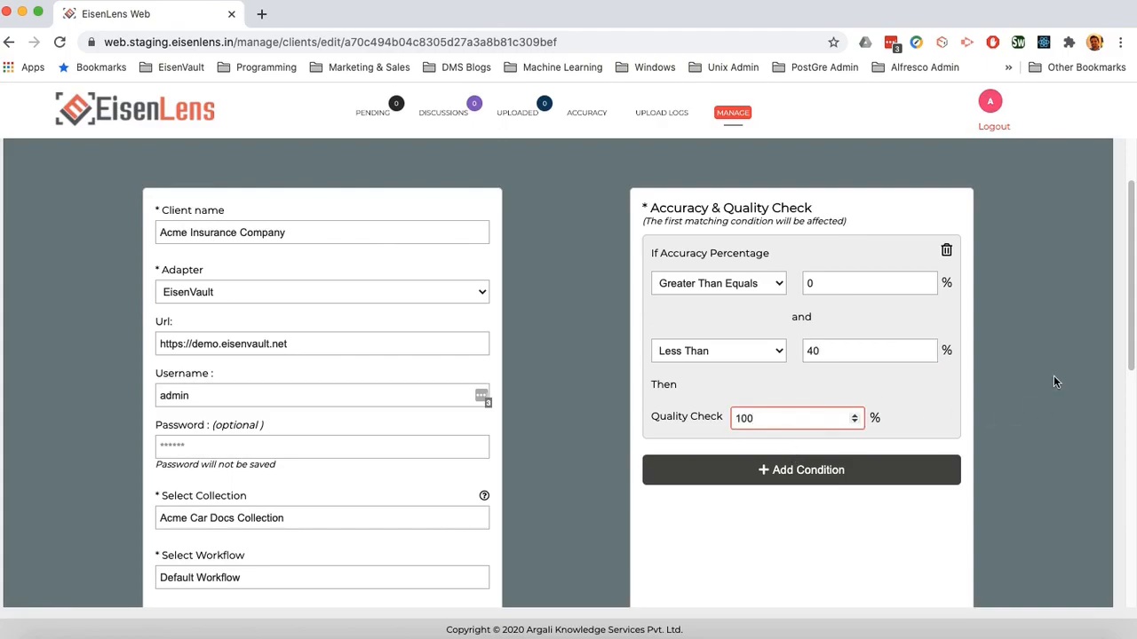
scroll(1054, 378, "down", 1)
left_click(828, 417)
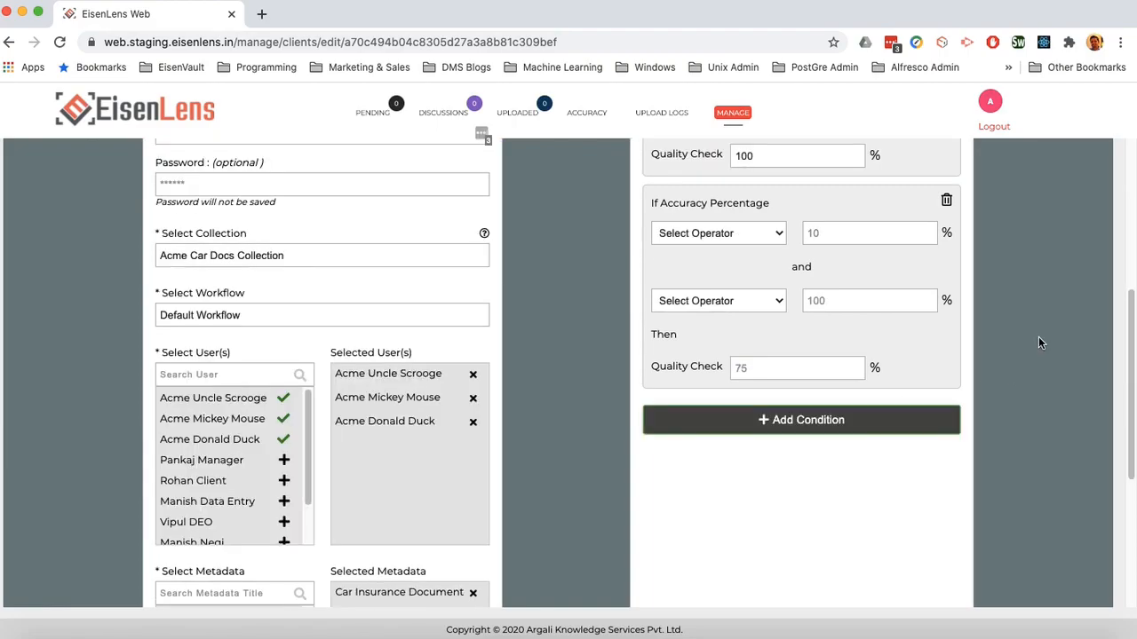
Step: Set the second condition's accuracy range to Greater Than Equals 40 and Less Than 75
scroll(1039, 337, "up", 3)
left_click(736, 384)
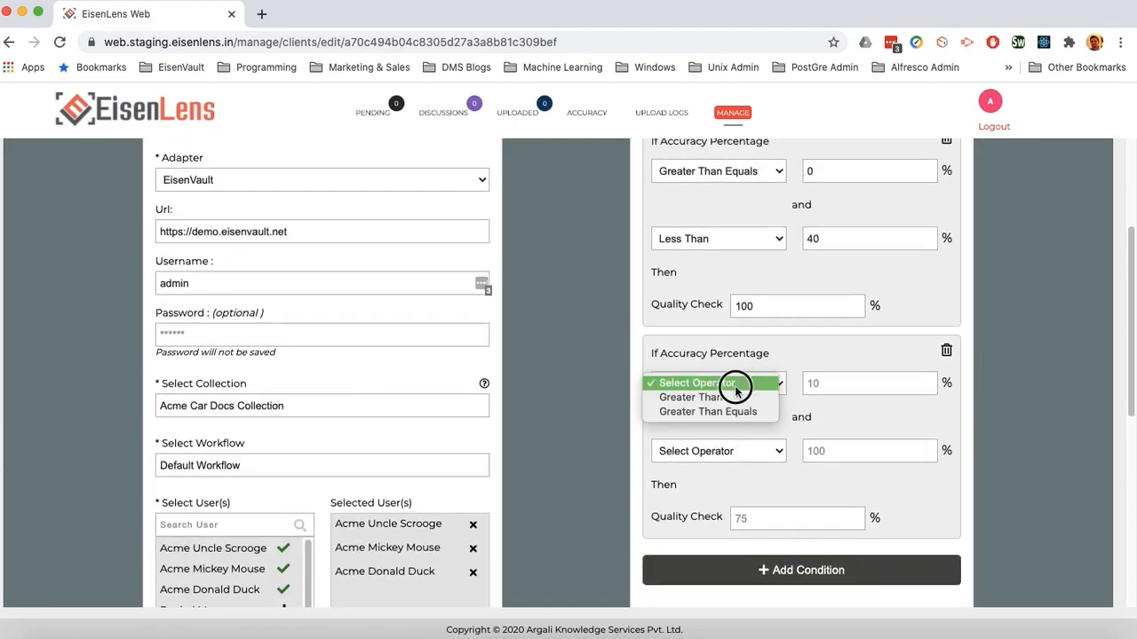
left_click(732, 411)
left_click(850, 382)
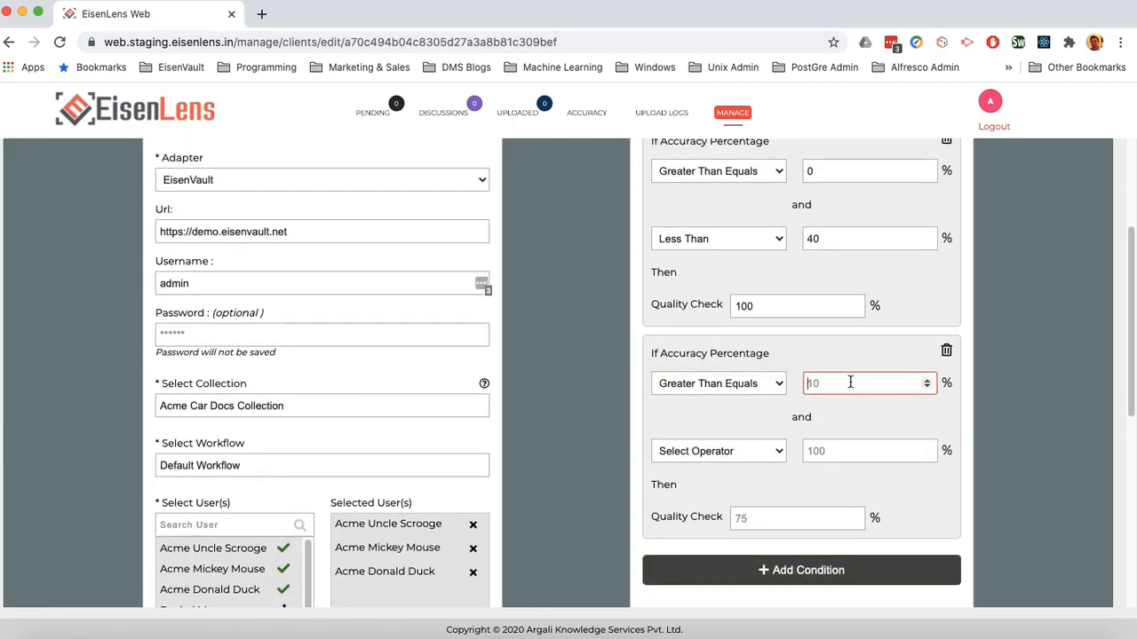
type("40")
left_click(779, 450)
left_click(761, 466)
left_click(820, 450)
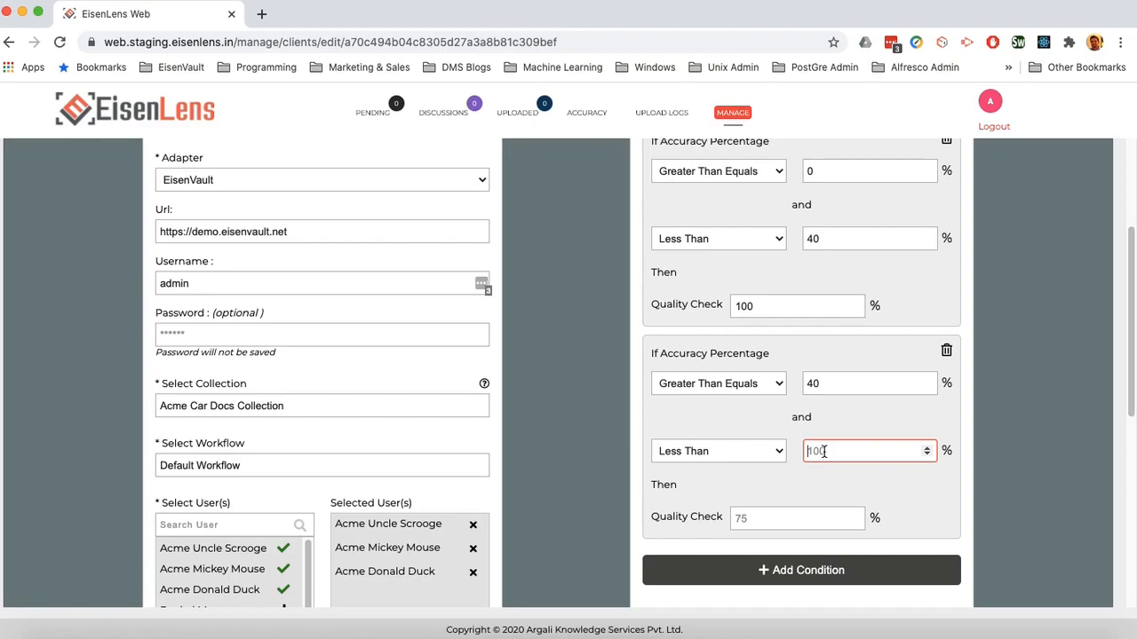
type("75")
Step: Give the second condition a Quality Check of 50%
scroll(645, 368, "down", 1)
left_click(790, 498)
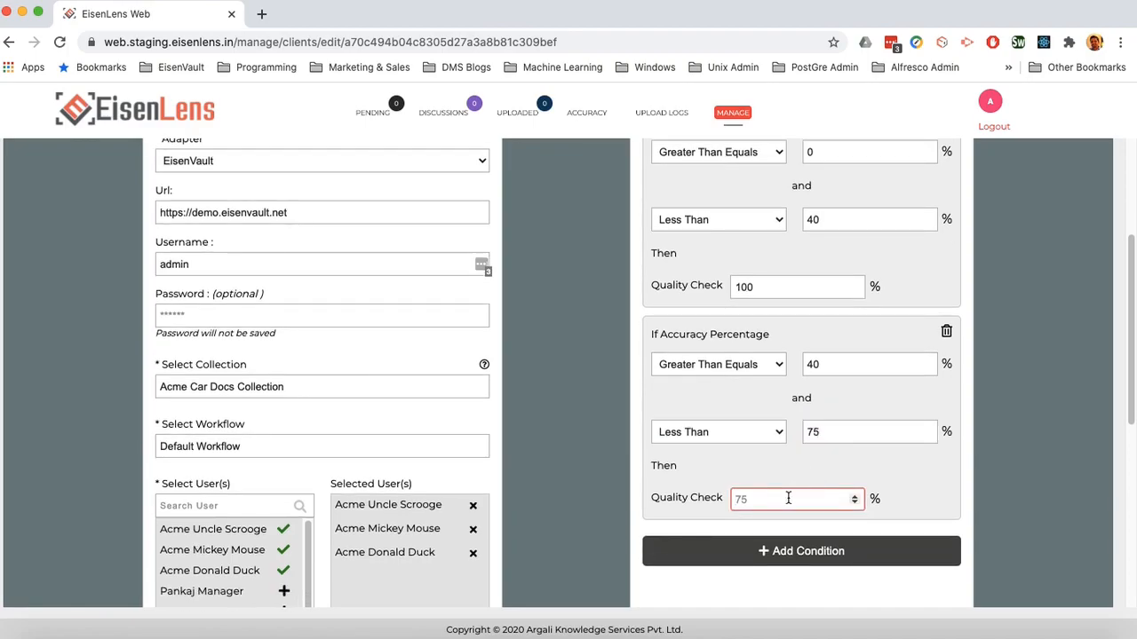
type("50")
left_click(1040, 345)
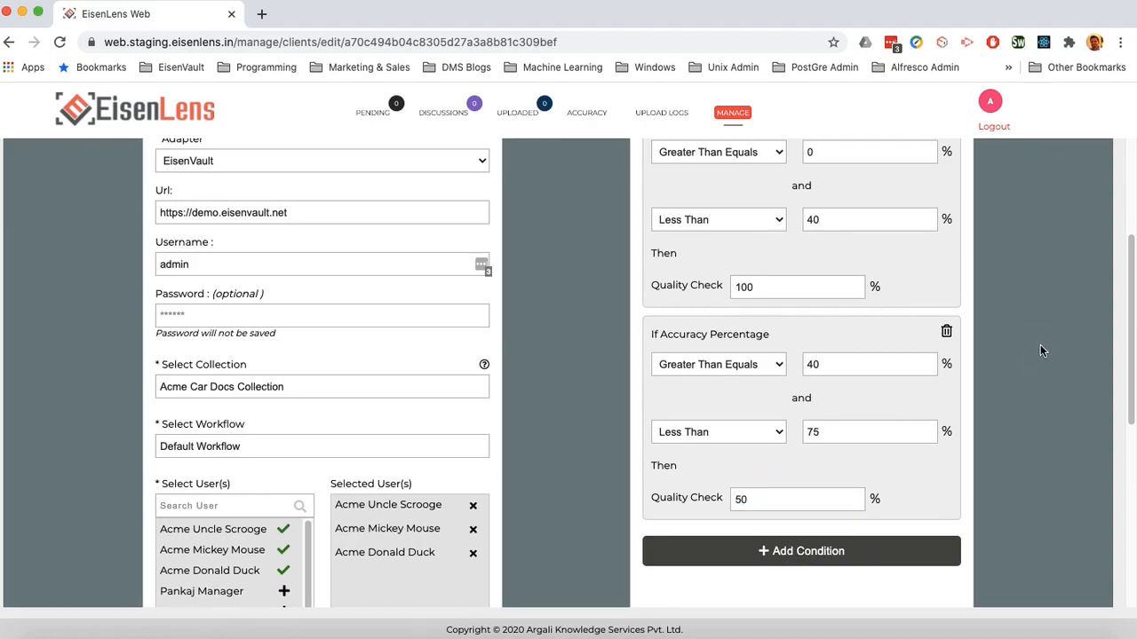
scroll(1040, 347, "up", 1)
scroll(1041, 350, "down", 5)
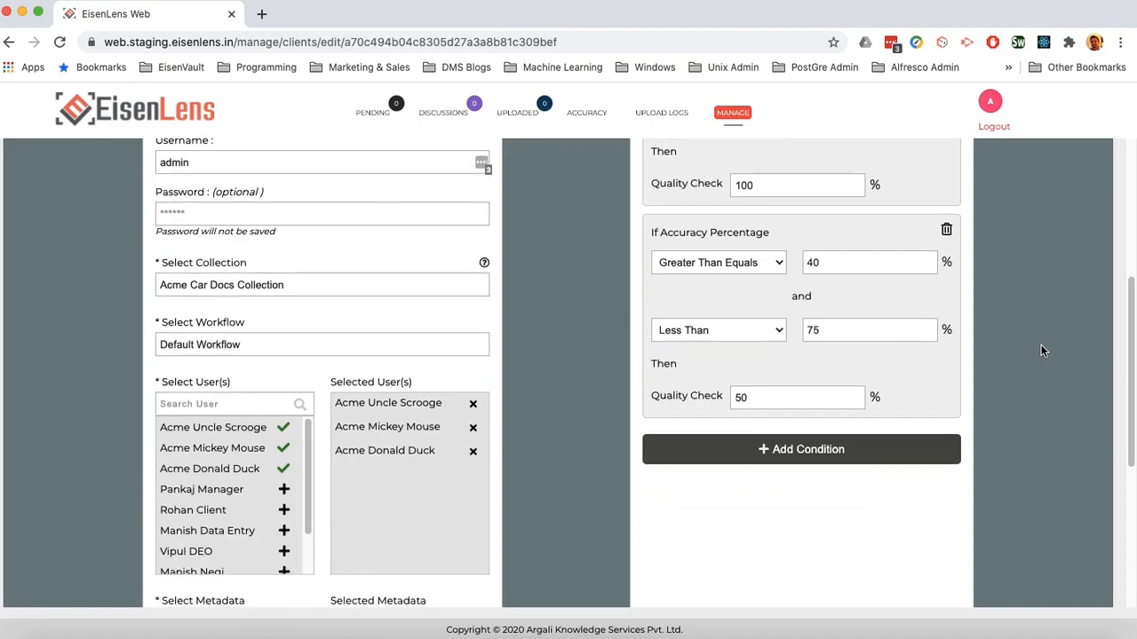
Step: Add a third condition covering accuracy ≥ 75% and < 95%
left_click(881, 456)
scroll(996, 388, "down", 5)
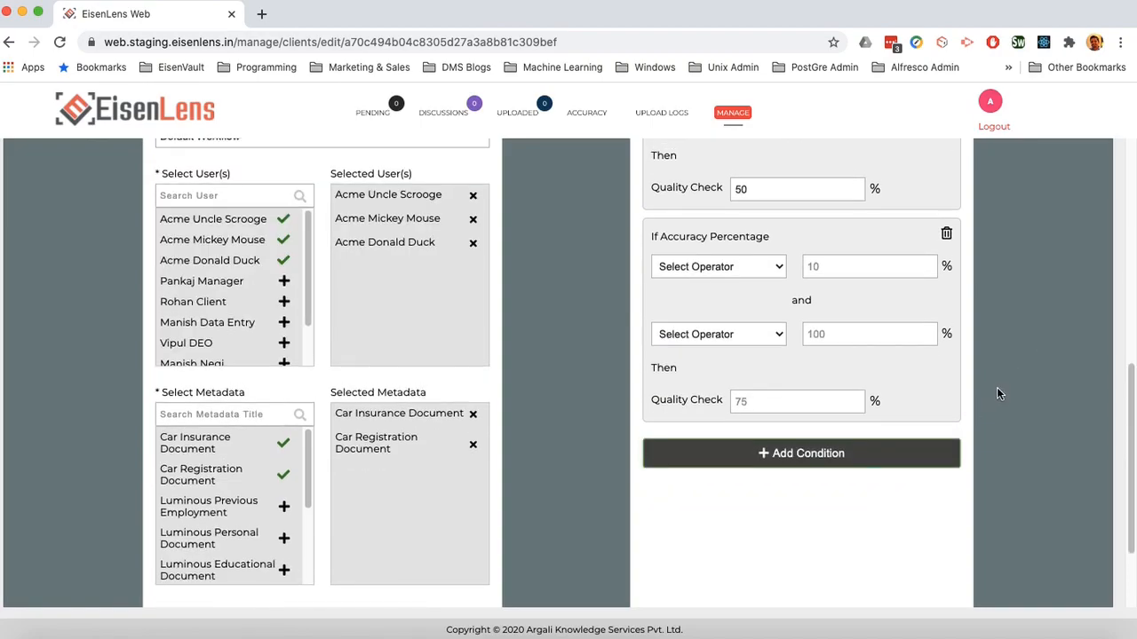
scroll(997, 387, "up", 3)
left_click(720, 384)
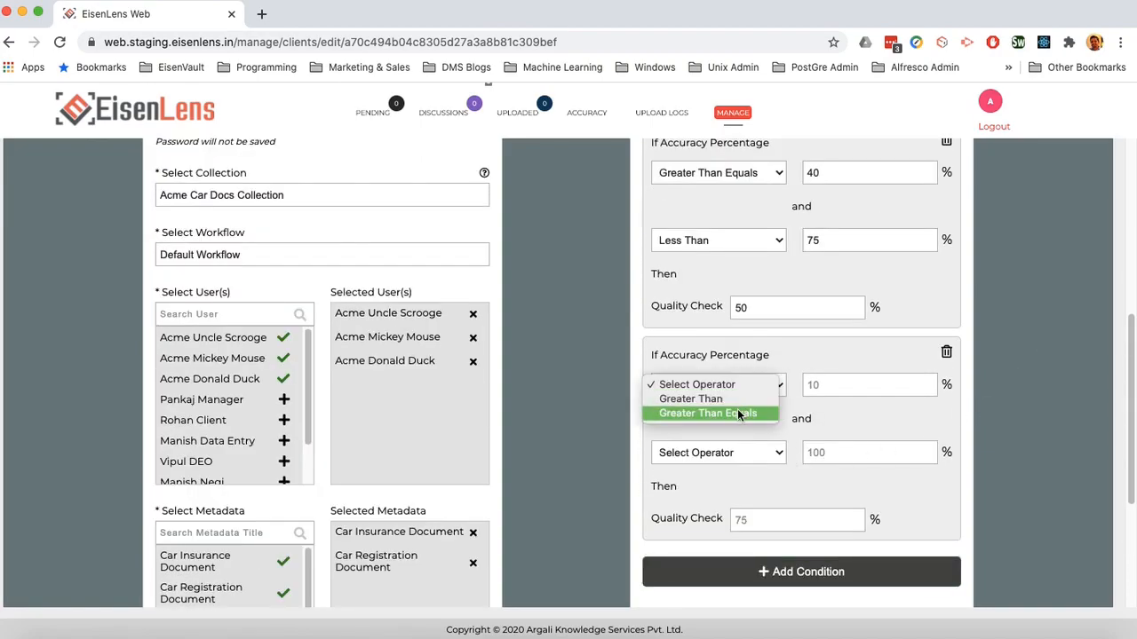
left_click(738, 408)
left_click(829, 382)
type("75")
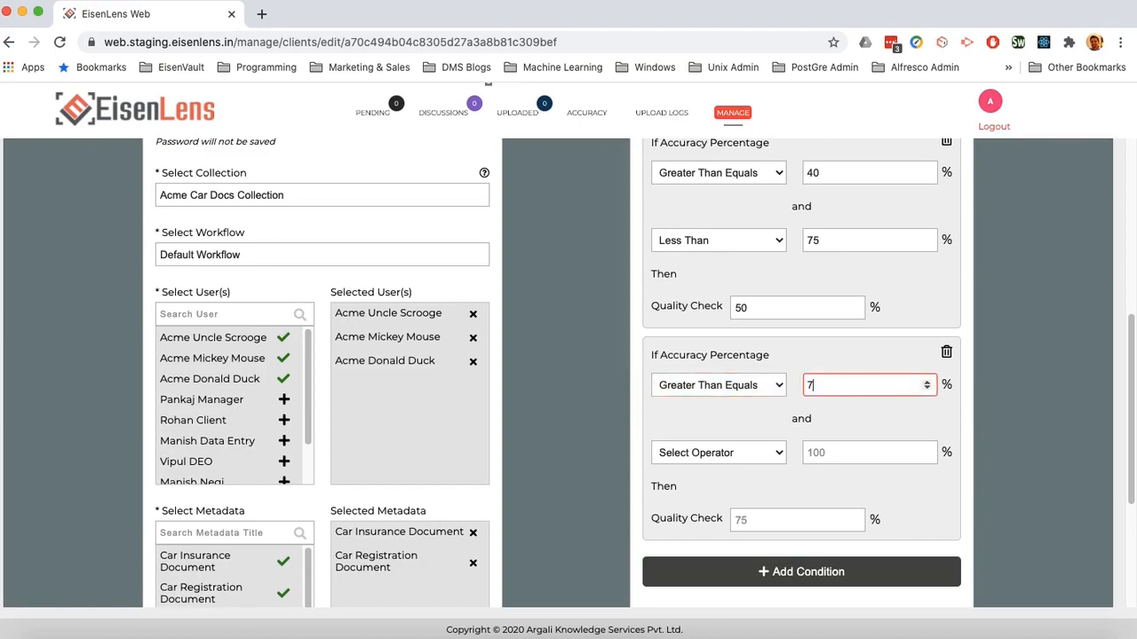
left_click(774, 454)
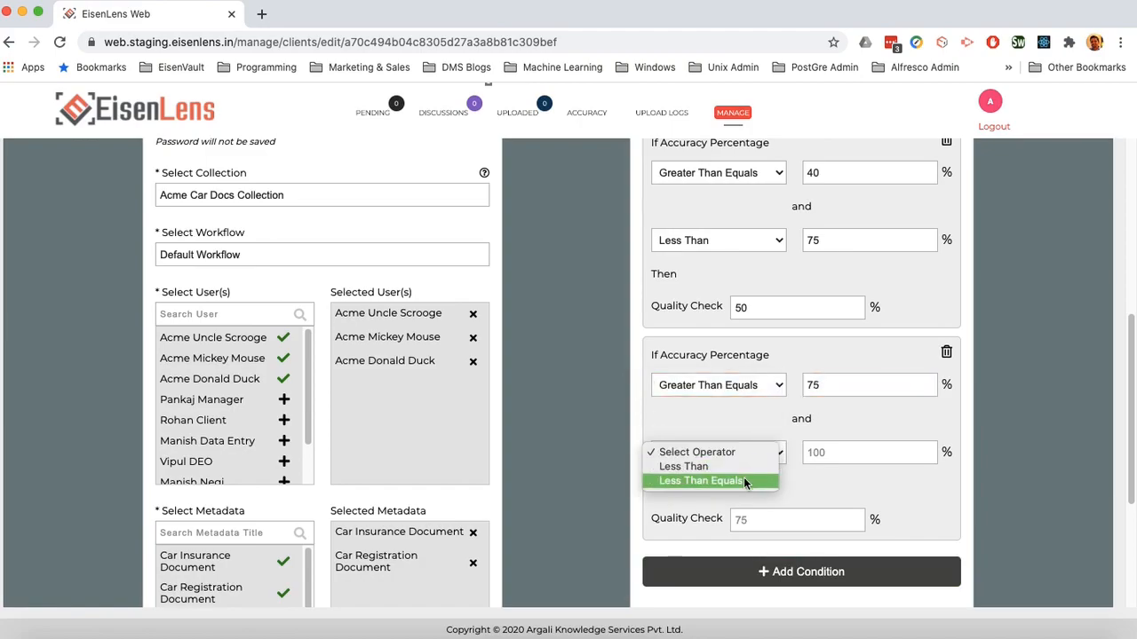
left_click(688, 465)
left_click(861, 458)
type("95")
Step: Set the third condition's Quality Check to 20%
left_click(762, 522)
type("20")
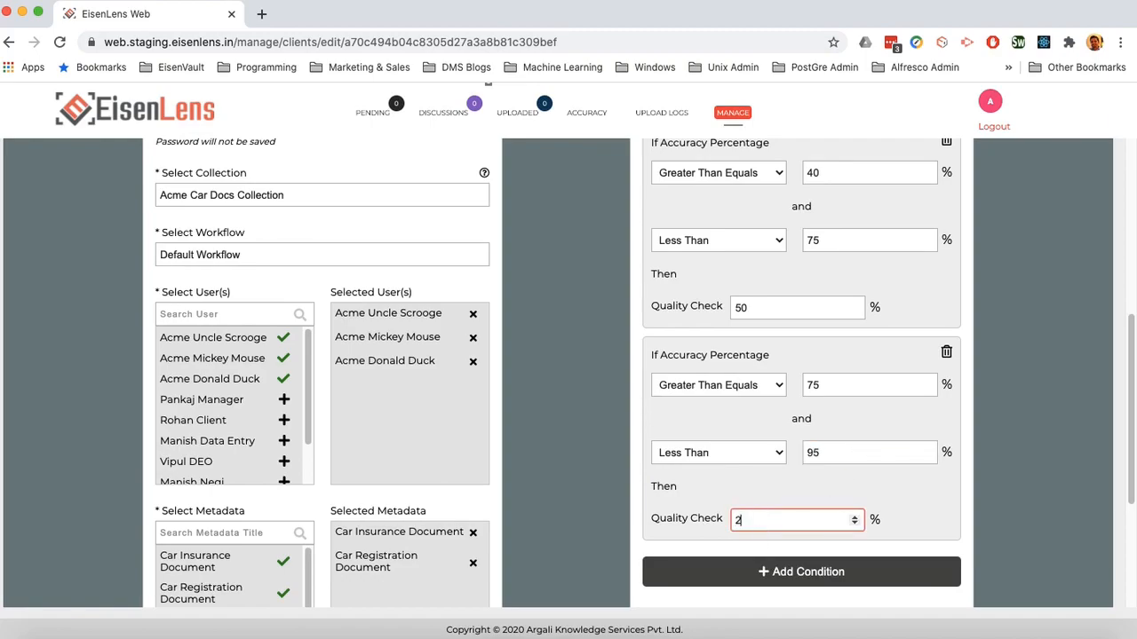
left_click(1028, 467)
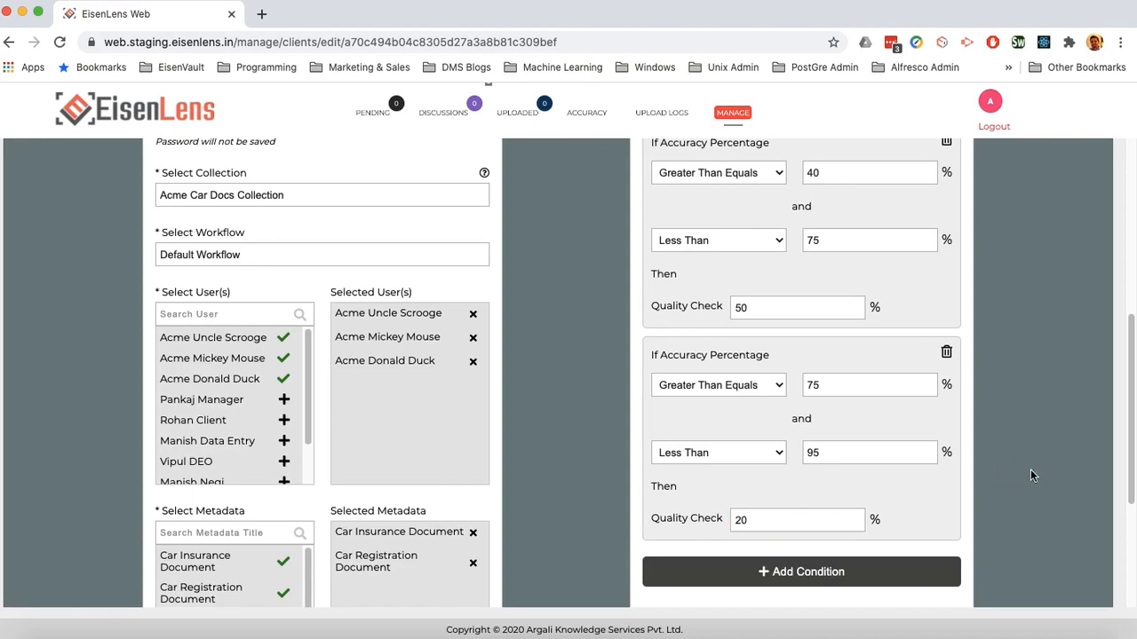
scroll(1028, 466, "down", 3)
Step: Add a fourth condition covering accuracy ≥ 95% and ≤ 100%
left_click(802, 386)
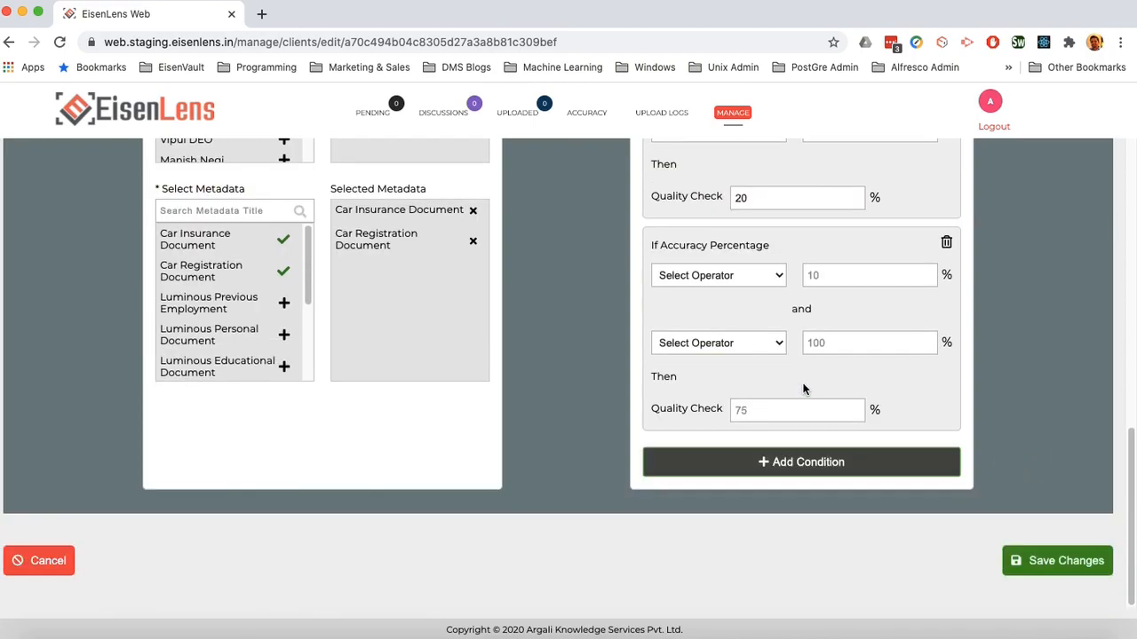
left_click(755, 281)
left_click(738, 305)
scroll(1027, 335, "up", 2)
left_click(849, 354)
type("95")
left_click(764, 422)
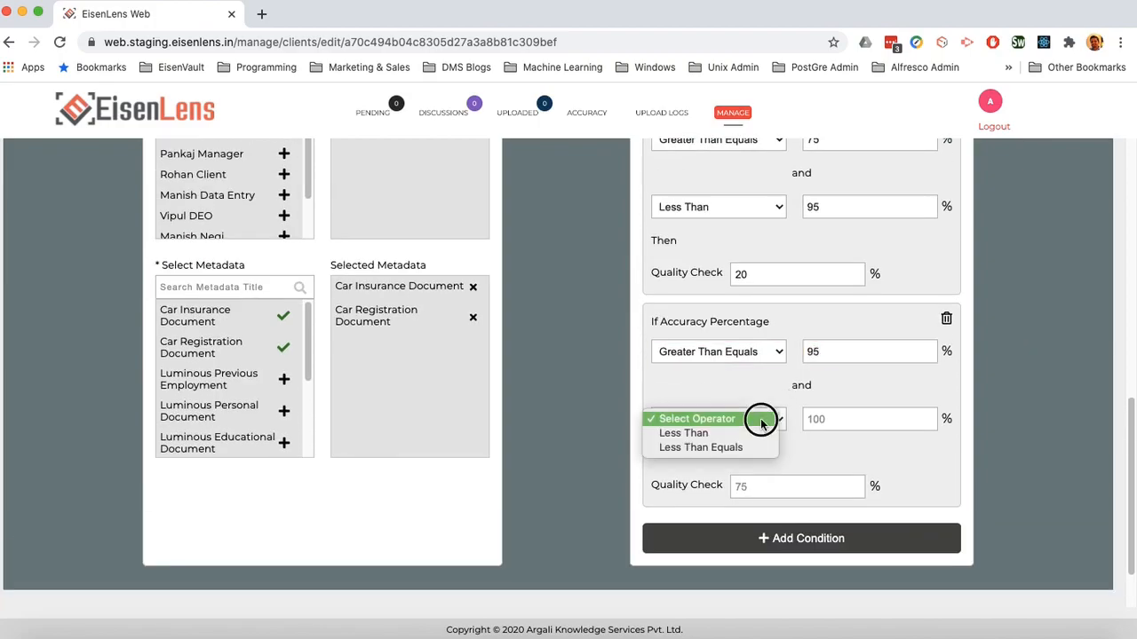
left_click(734, 433)
left_click(728, 418)
left_click(727, 434)
left_click(844, 423)
type("100")
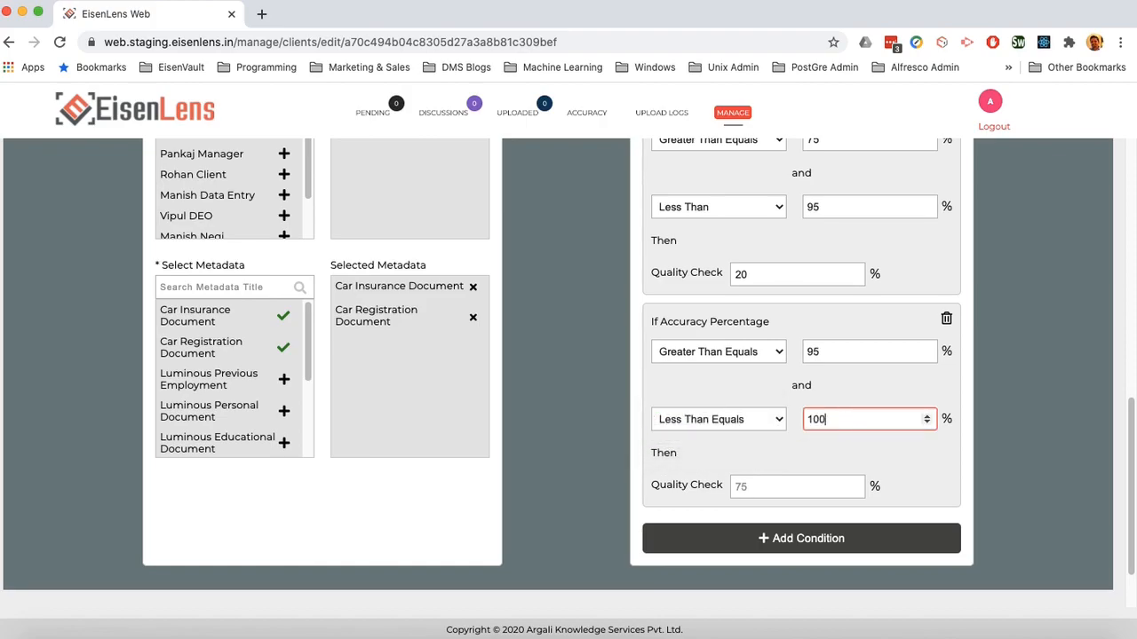
Step: Set the fourth condition's Quality Check to 10% and save the client
left_click(791, 488)
type("10")
left_click(1033, 382)
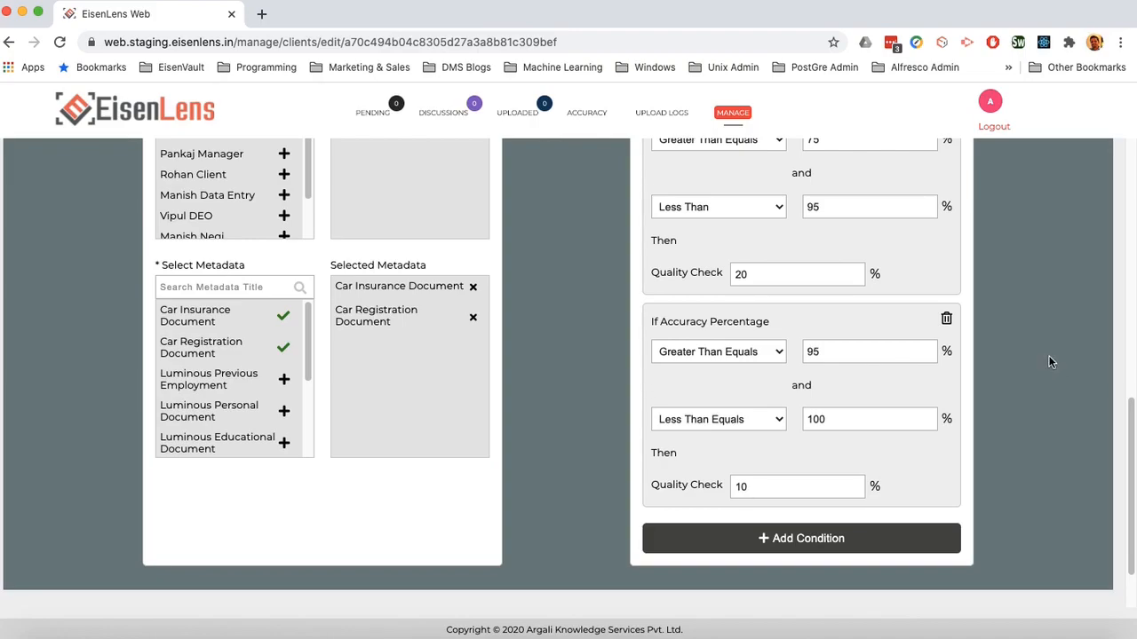
scroll(1048, 361, "down", 2)
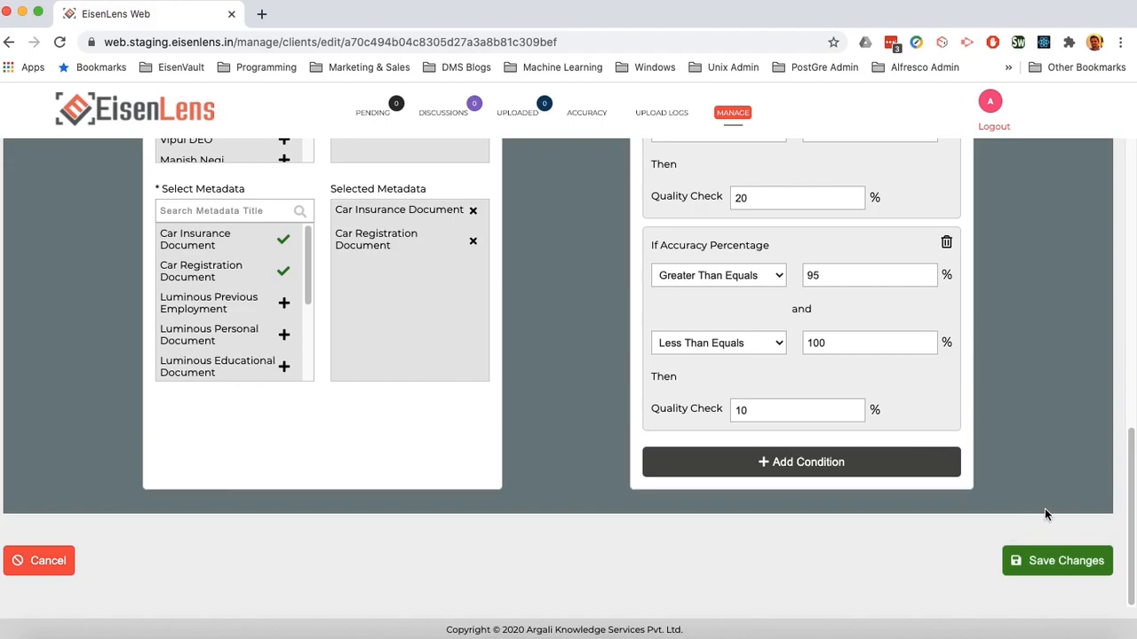
left_click(1048, 564)
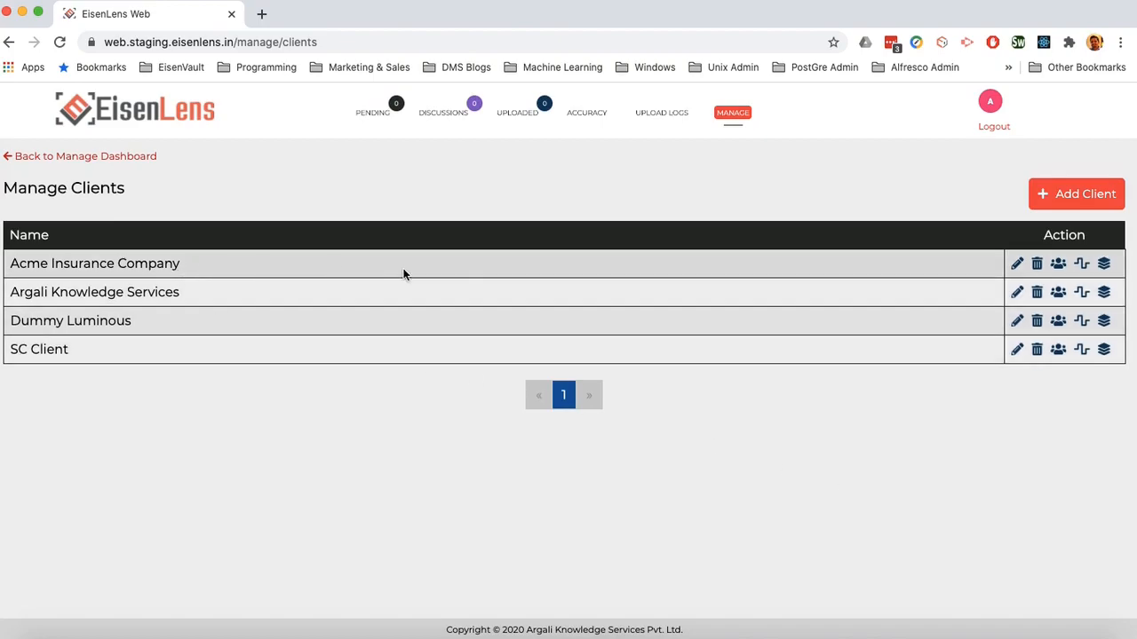
Step: Create a team named 'Acme Project Manager Team' with one Acme user as member and save it
left_click(1058, 264)
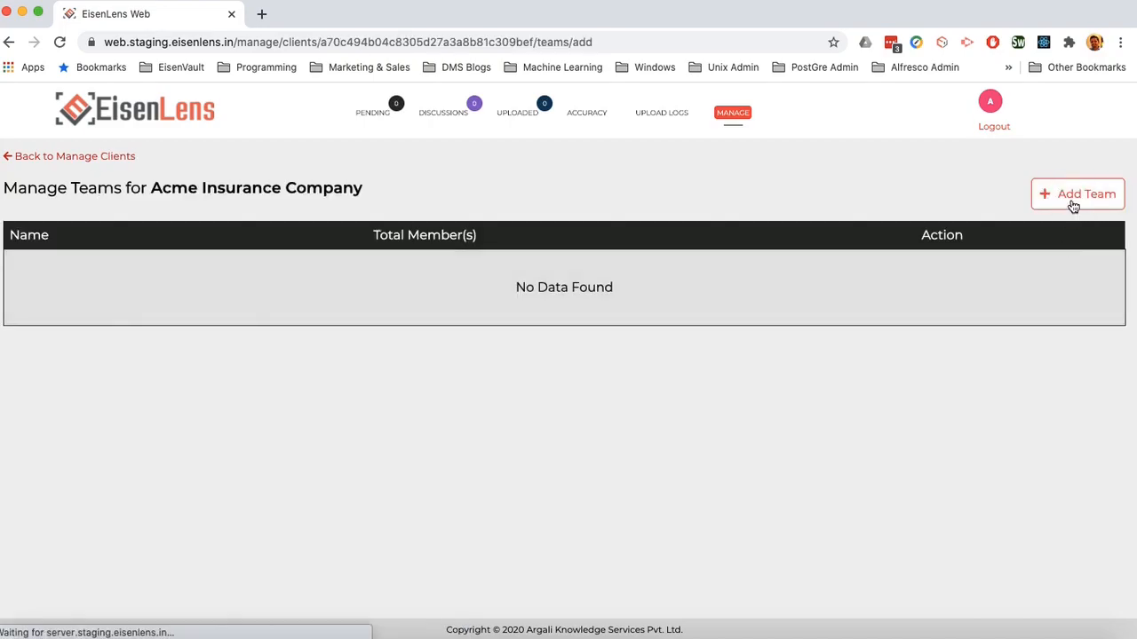
left_click(1071, 203)
left_click(537, 255)
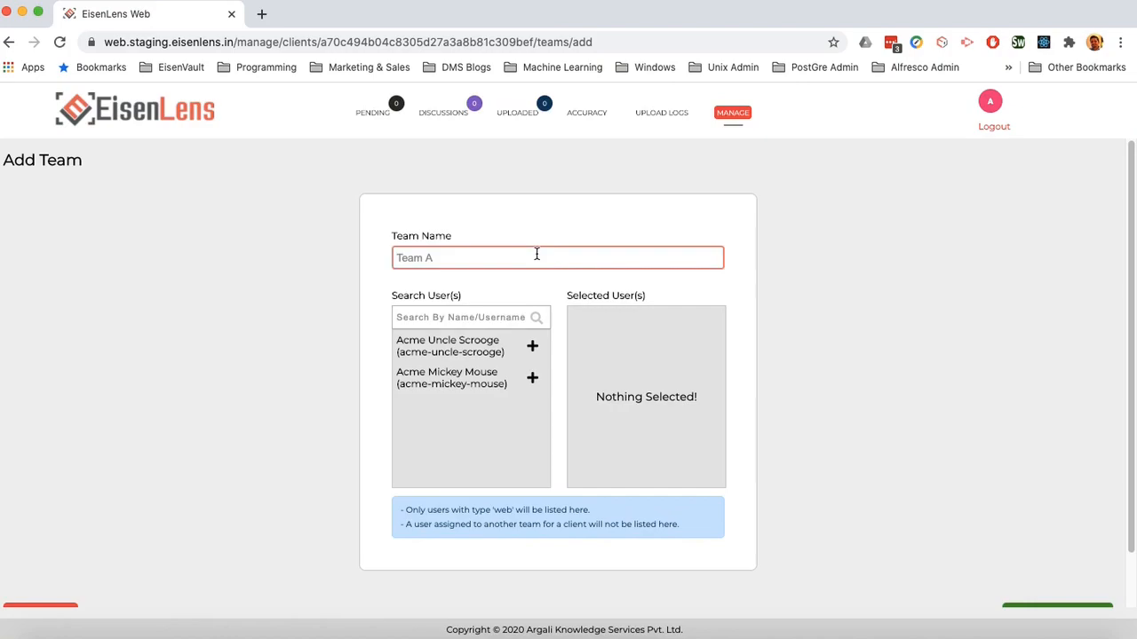
type("Acme Project Manager Team")
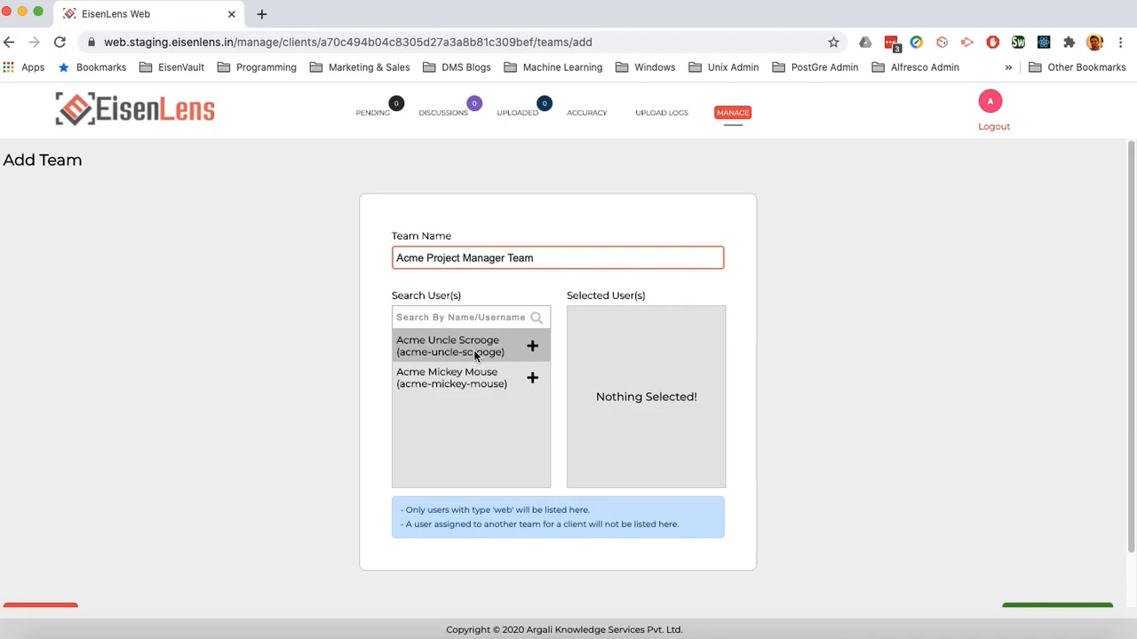
left_click(529, 379)
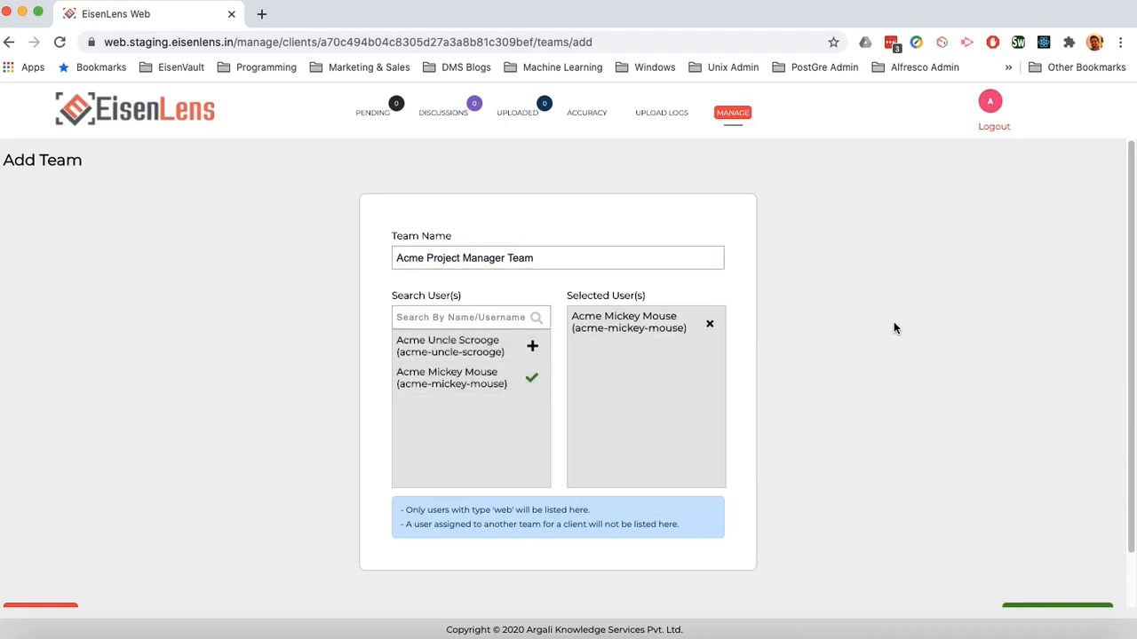
scroll(898, 316, "down", 1)
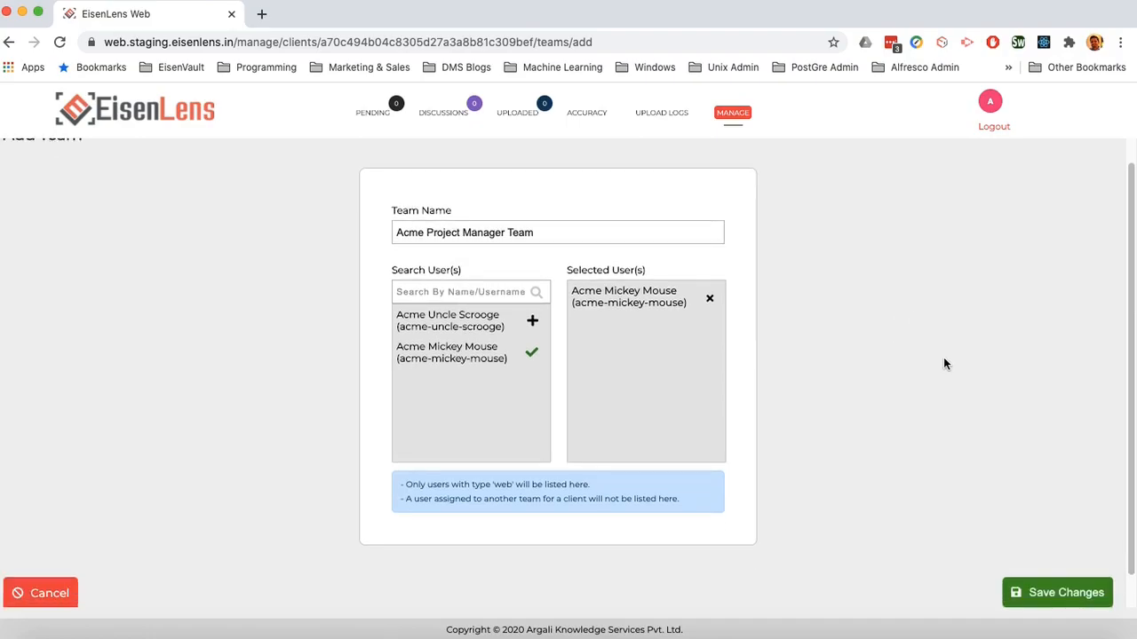
left_click(1058, 598)
Step: Create and save 'Acme Client Team' with the remaining user, then return to Manage Clients
left_click(1062, 200)
left_click(508, 249)
type("Acme Client Team")
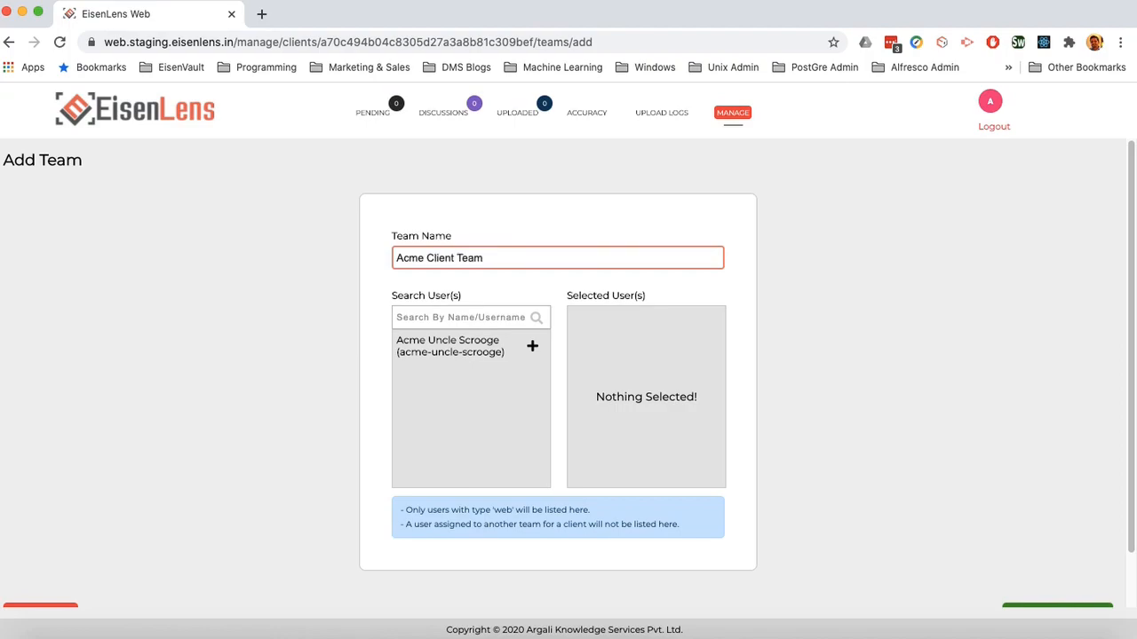
left_click(532, 345)
scroll(1031, 495, "down", 1)
left_click(1039, 569)
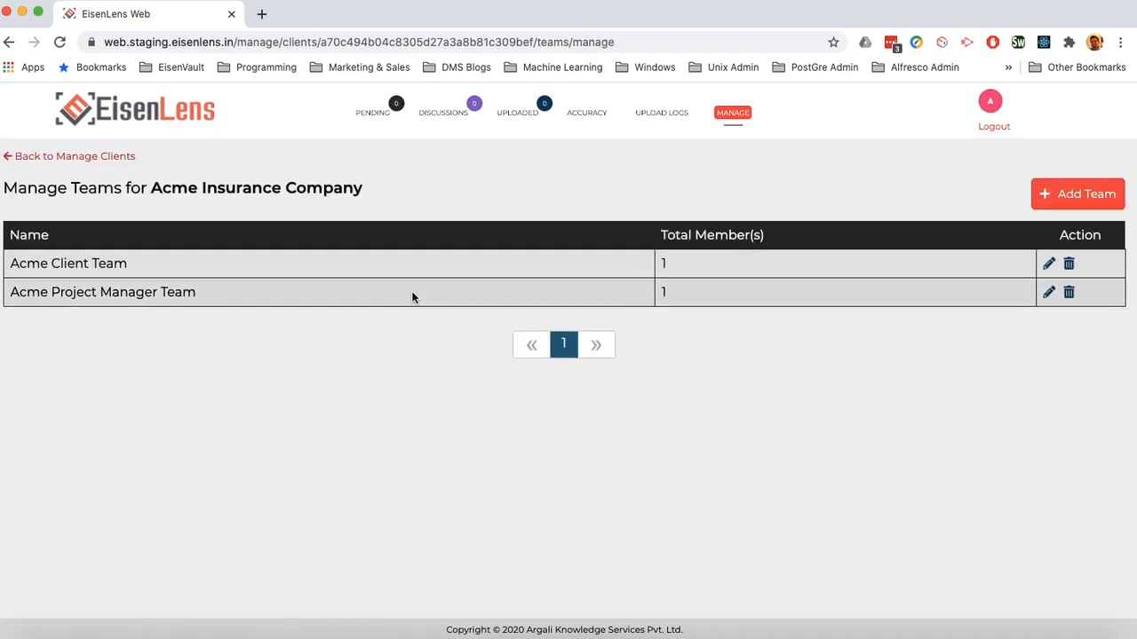
left_click(116, 158)
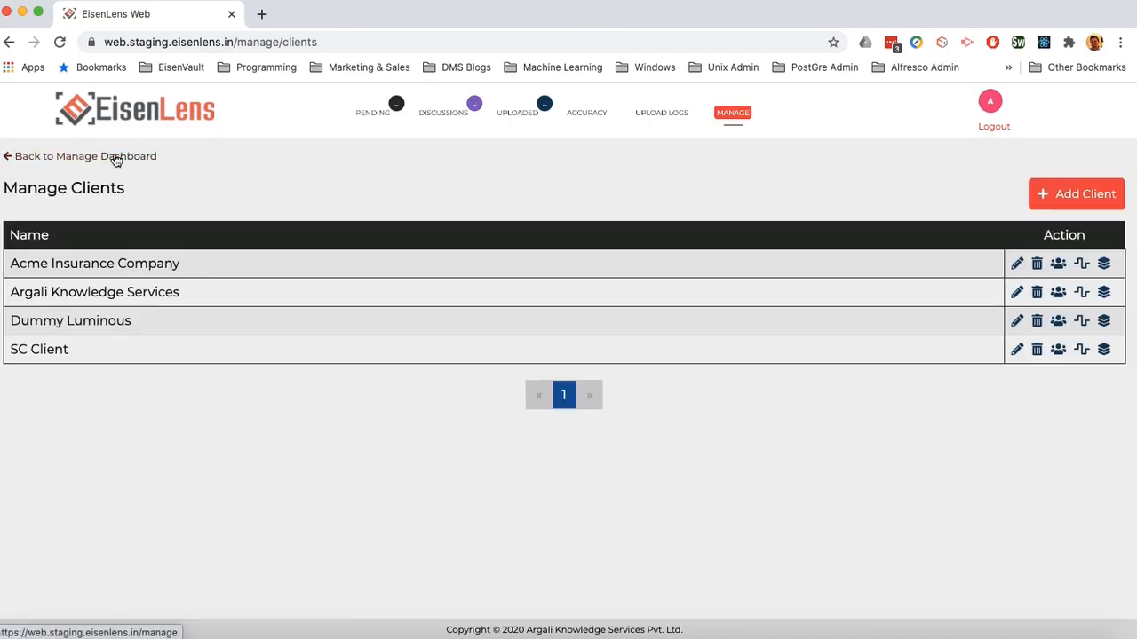
Step: Edit Acme's Default Workflow: add the desktop user as submitter, reviewed by Acme Project Manager Team
left_click(1083, 265)
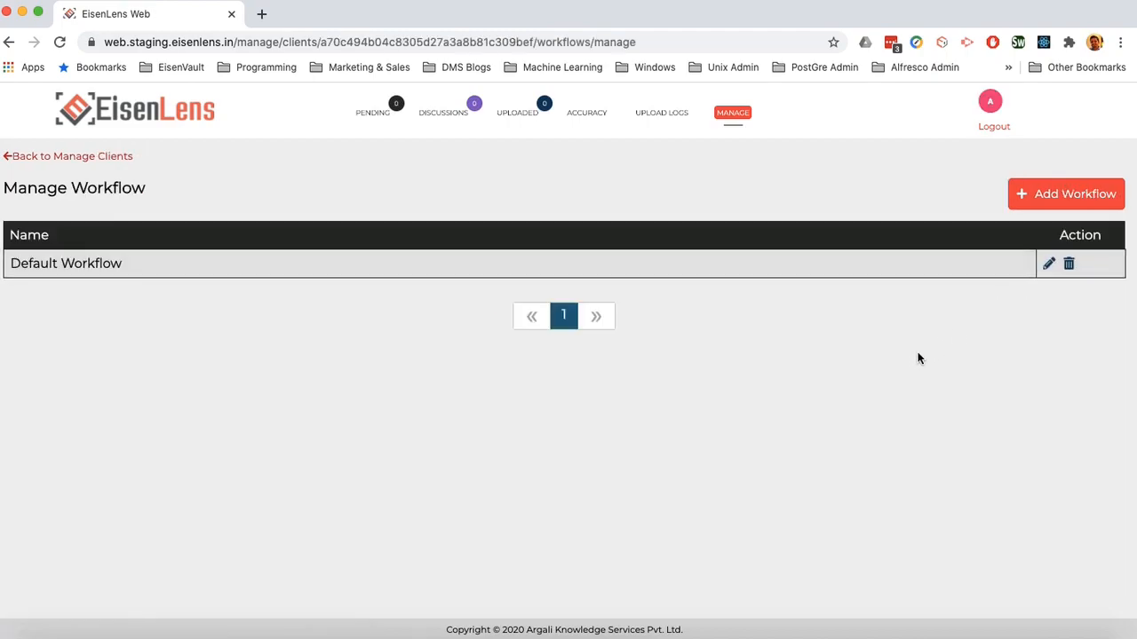
left_click(1053, 268)
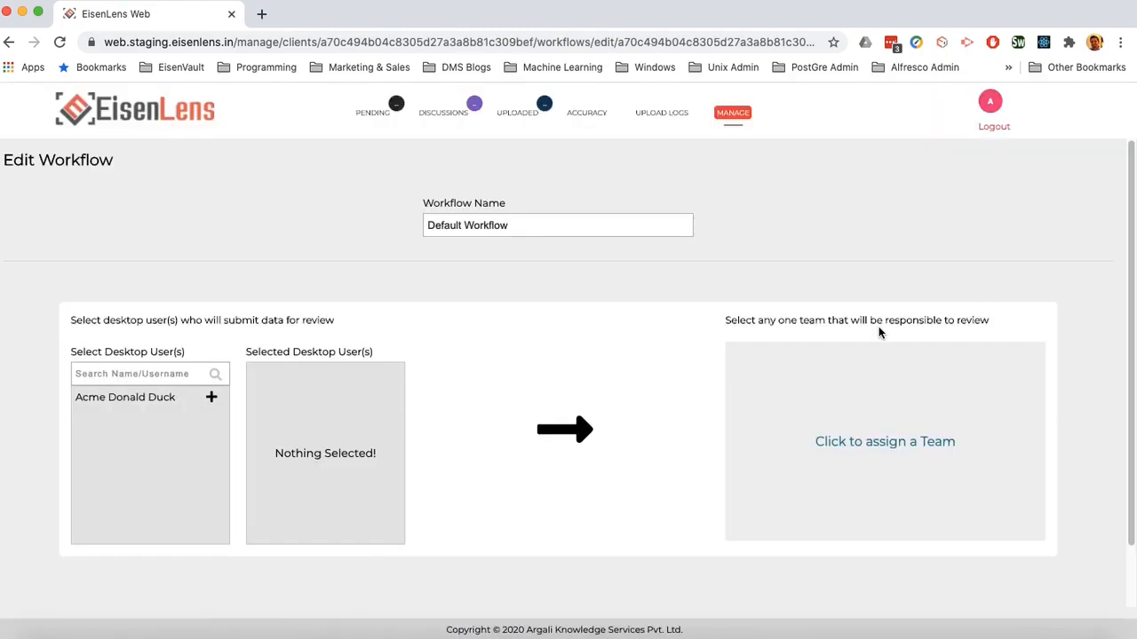
scroll(878, 332, "down", 1)
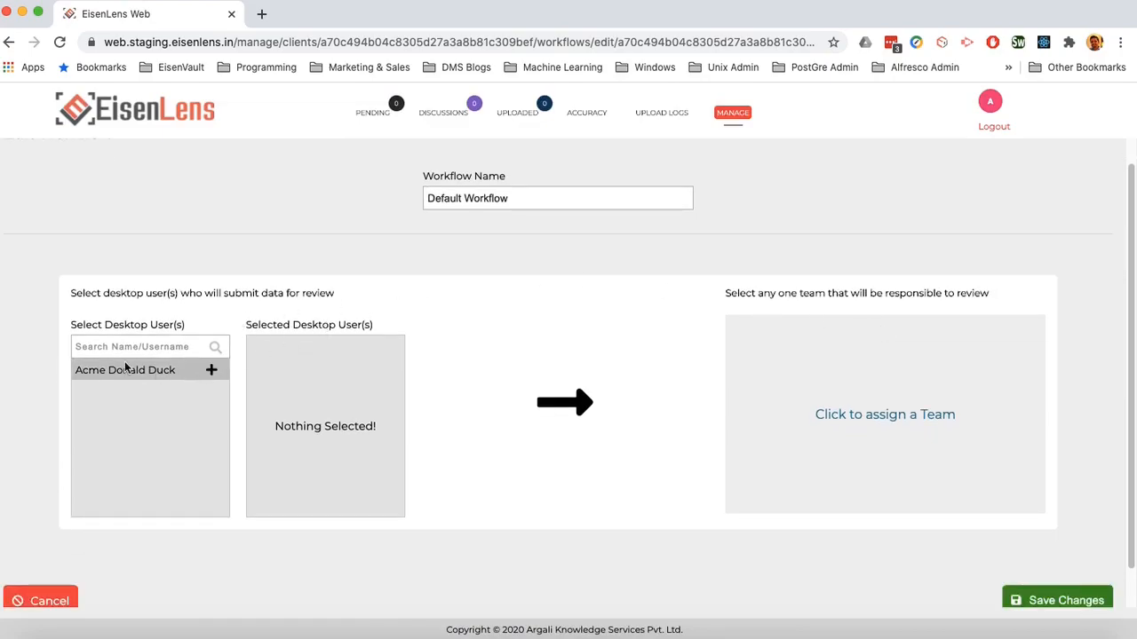
left_click(213, 373)
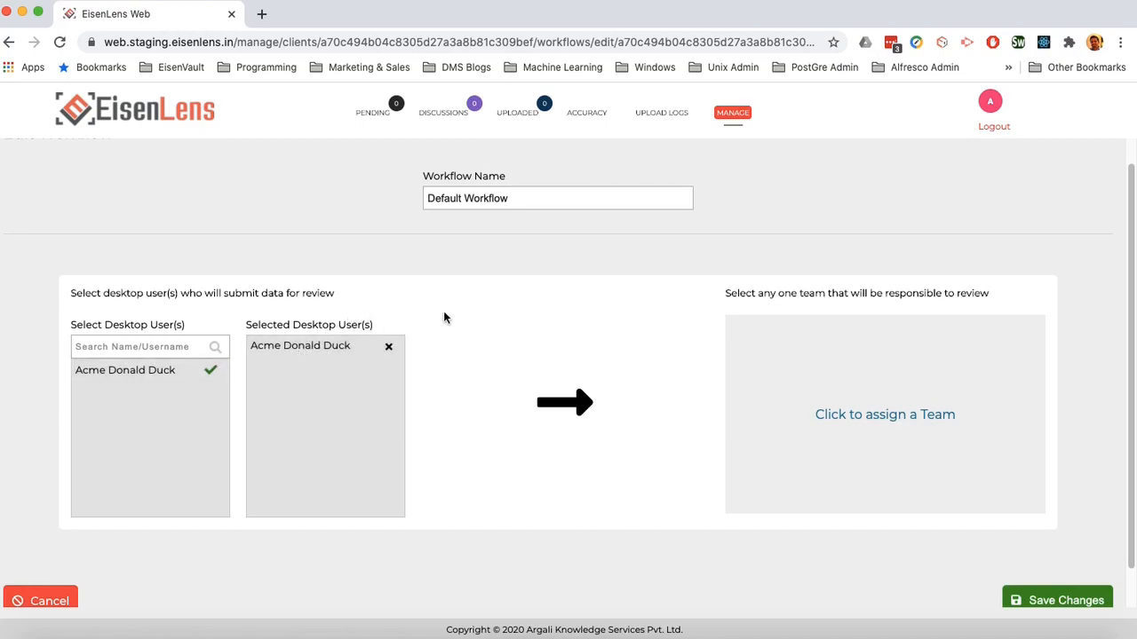
scroll(444, 316, "down", 2)
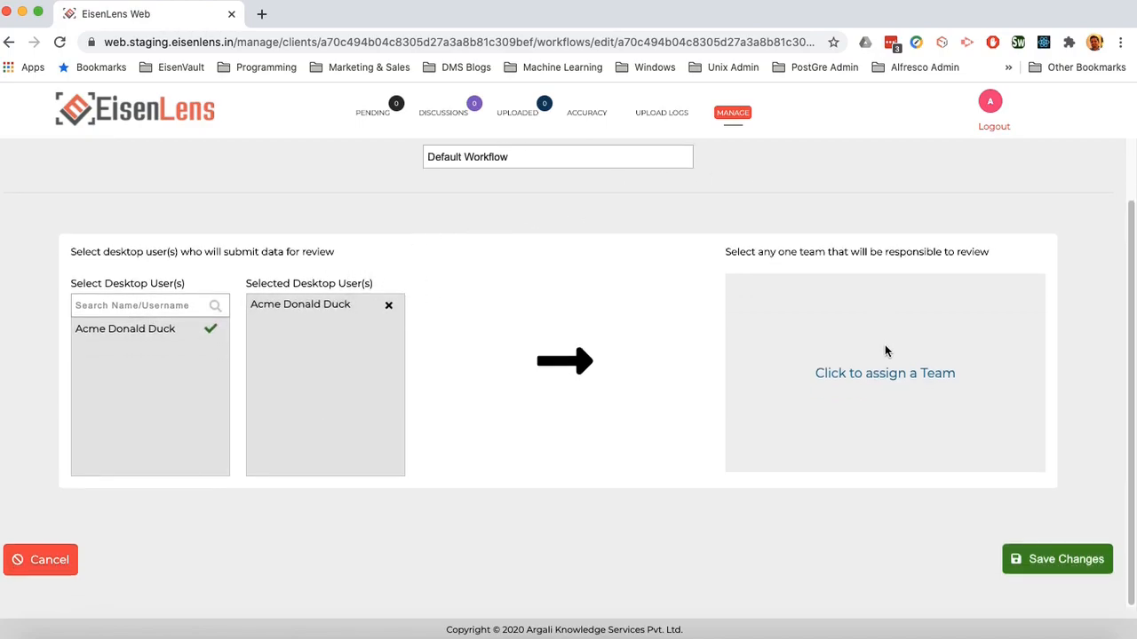
left_click(886, 378)
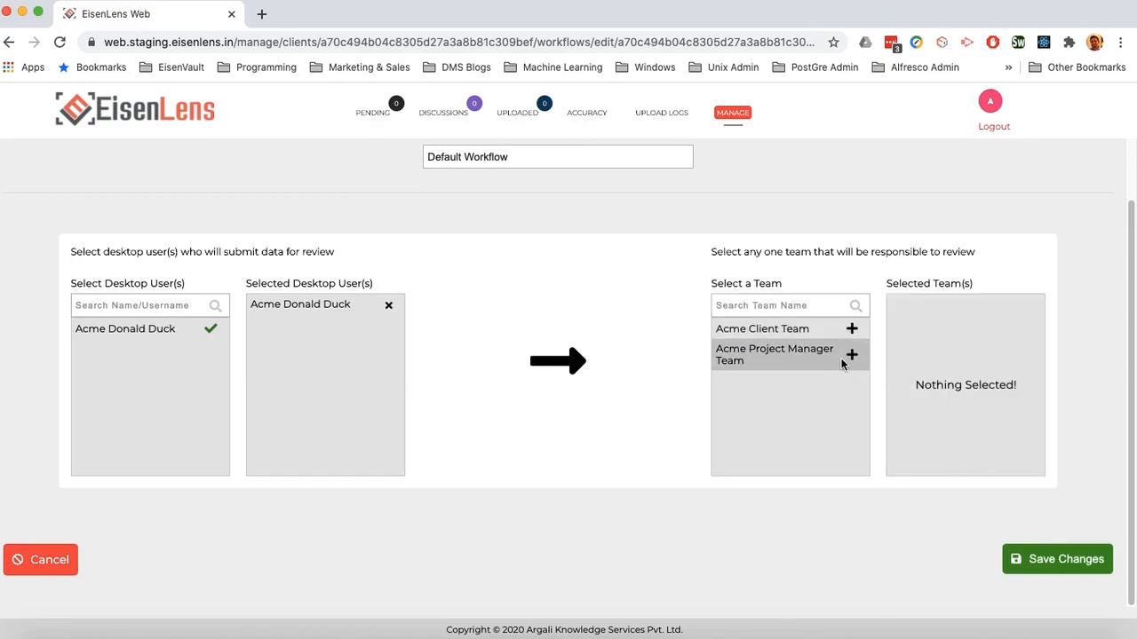
left_click(852, 355)
scroll(853, 357, "down", 1)
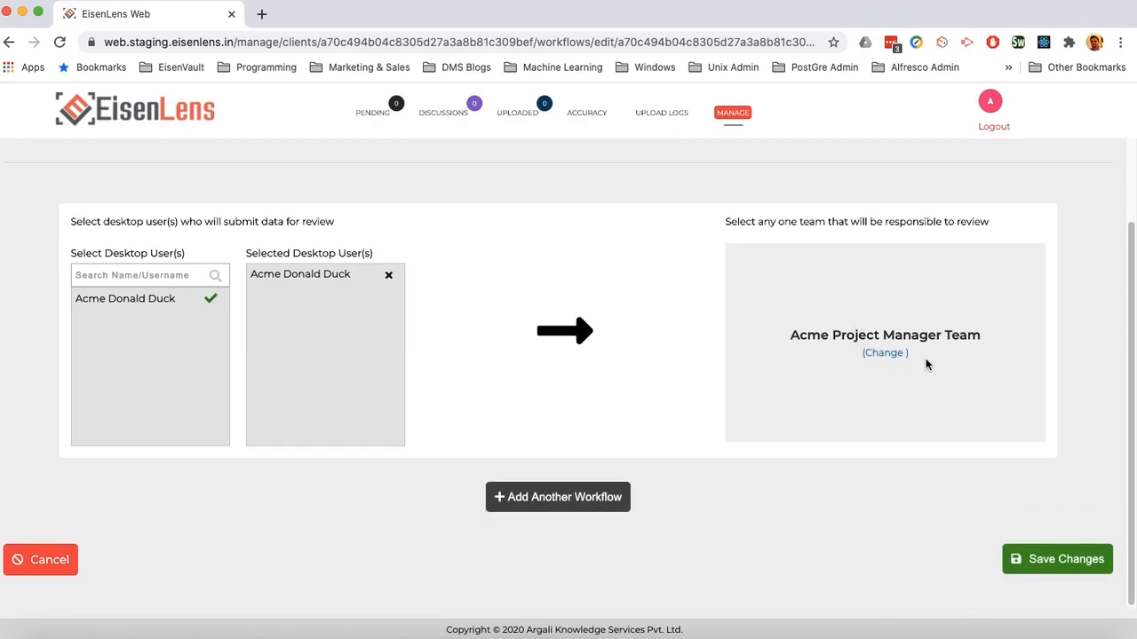
Step: Add a second workflow step reviewed by Acme Client Team
left_click(606, 511)
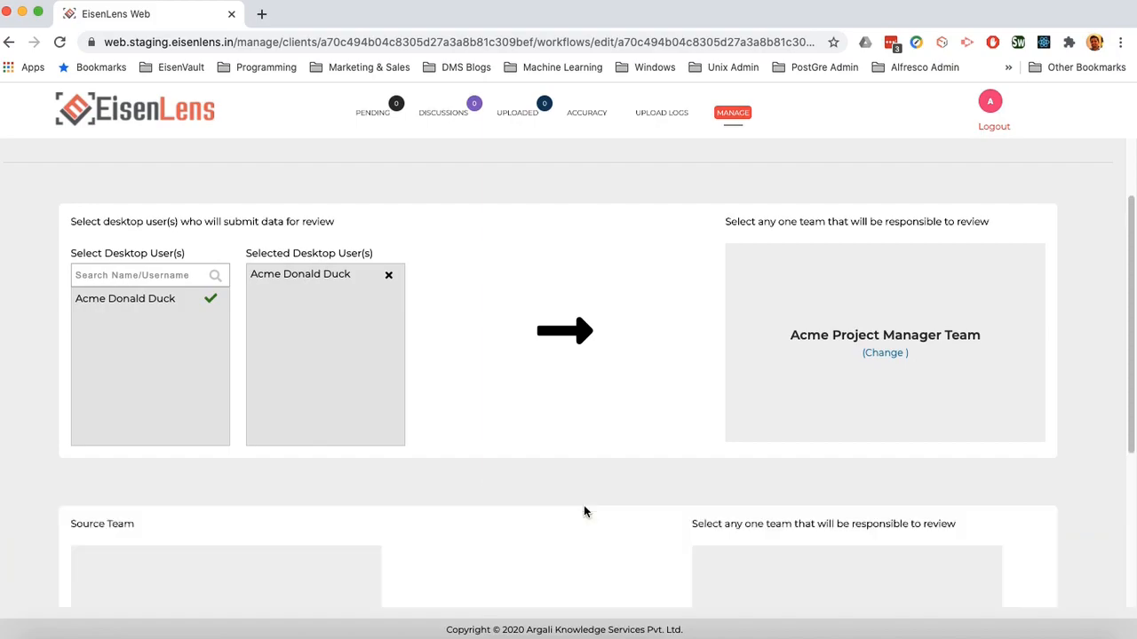
scroll(587, 444, "down", 5)
left_click(847, 373)
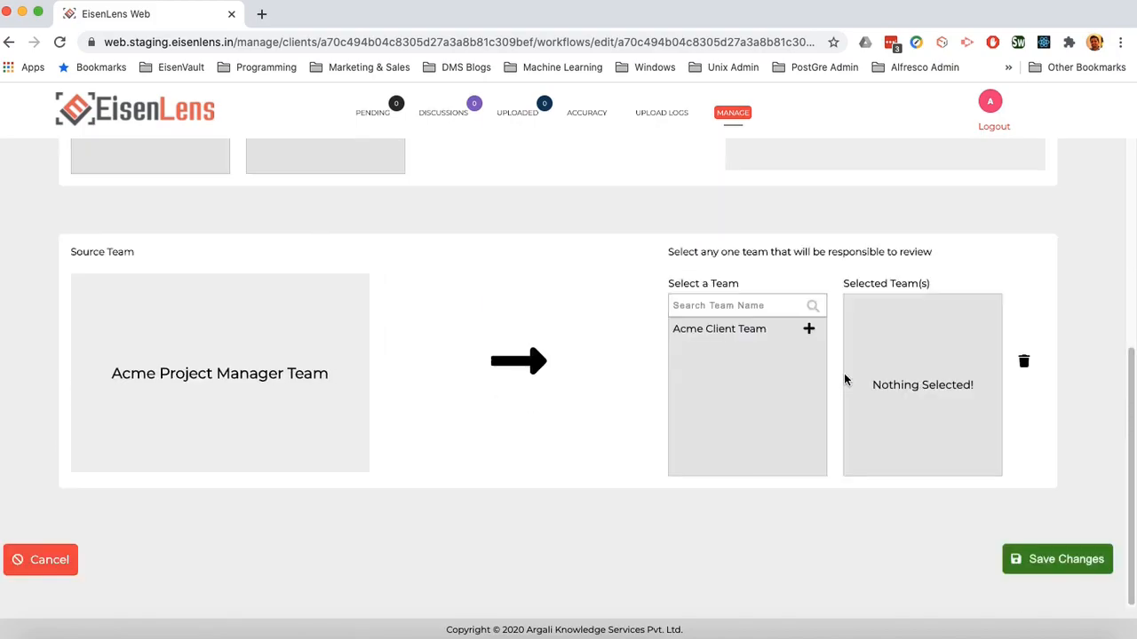
left_click(809, 331)
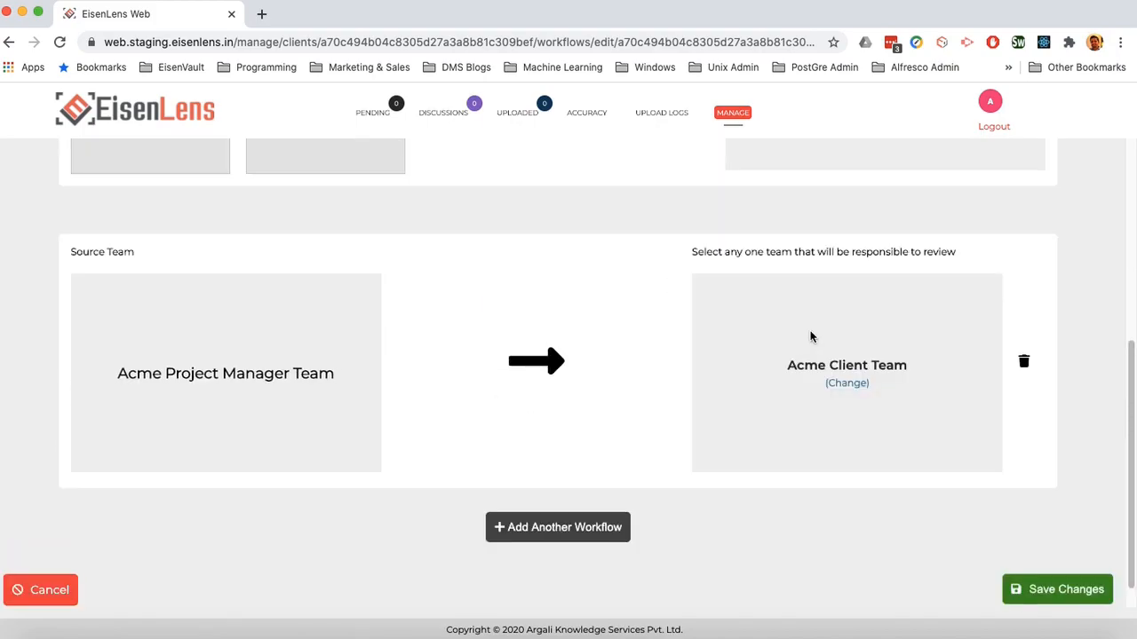
left_click(650, 636)
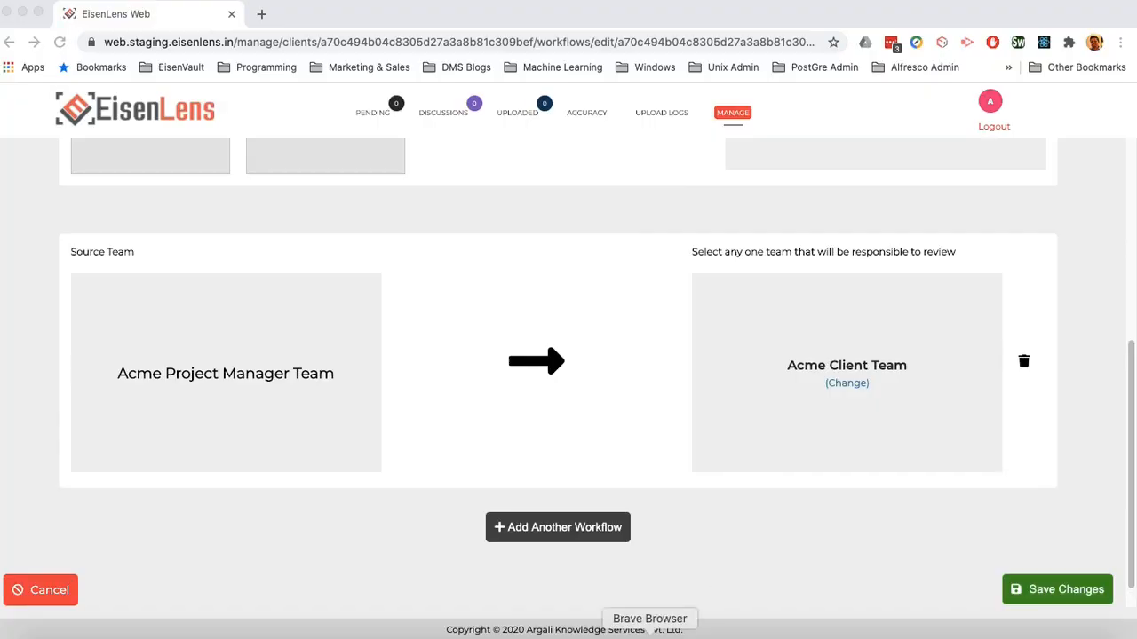
scroll(721, 425, "down", 1)
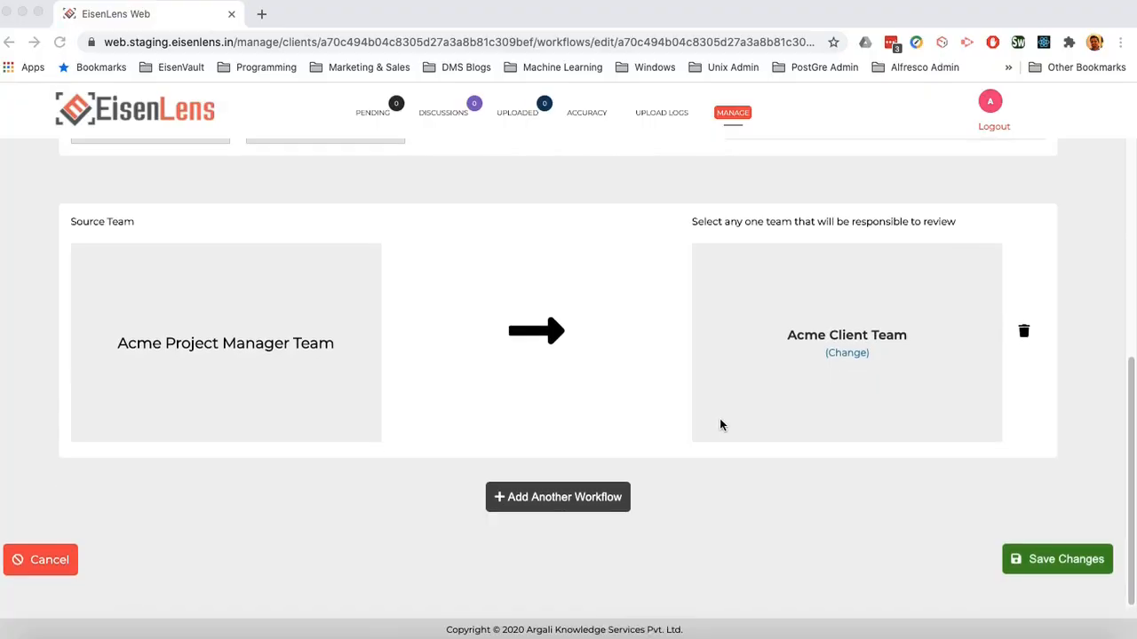
left_click(1039, 562)
Step: After the name-in-use error, rename the workflow 'Default Workflow - Acme' and save it
left_click(1051, 570)
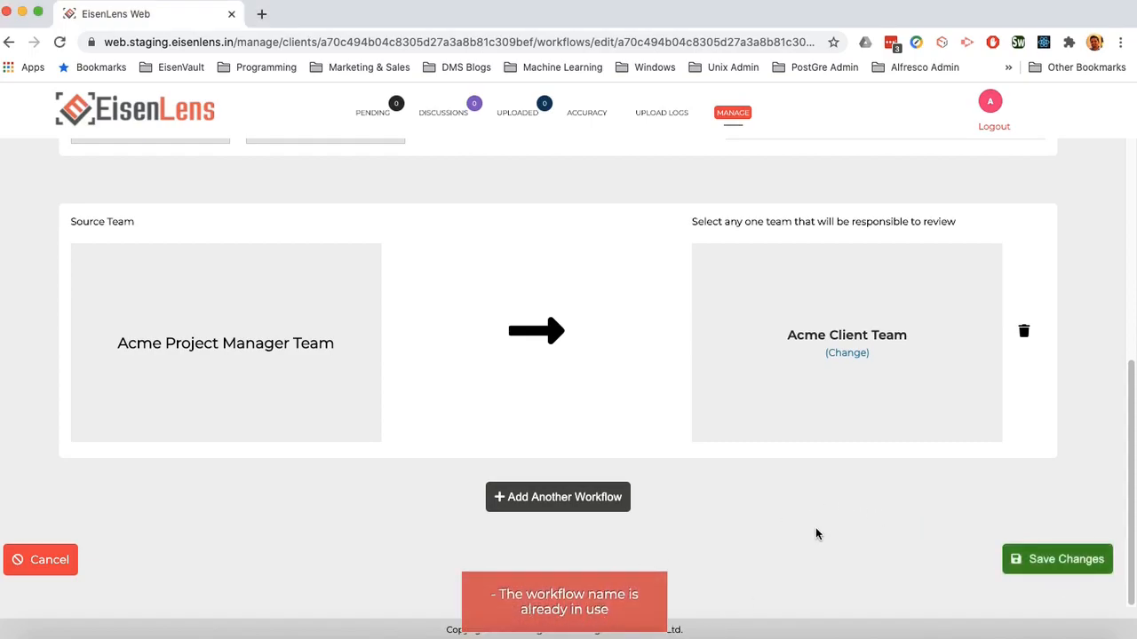
scroll(791, 508, "up", 6)
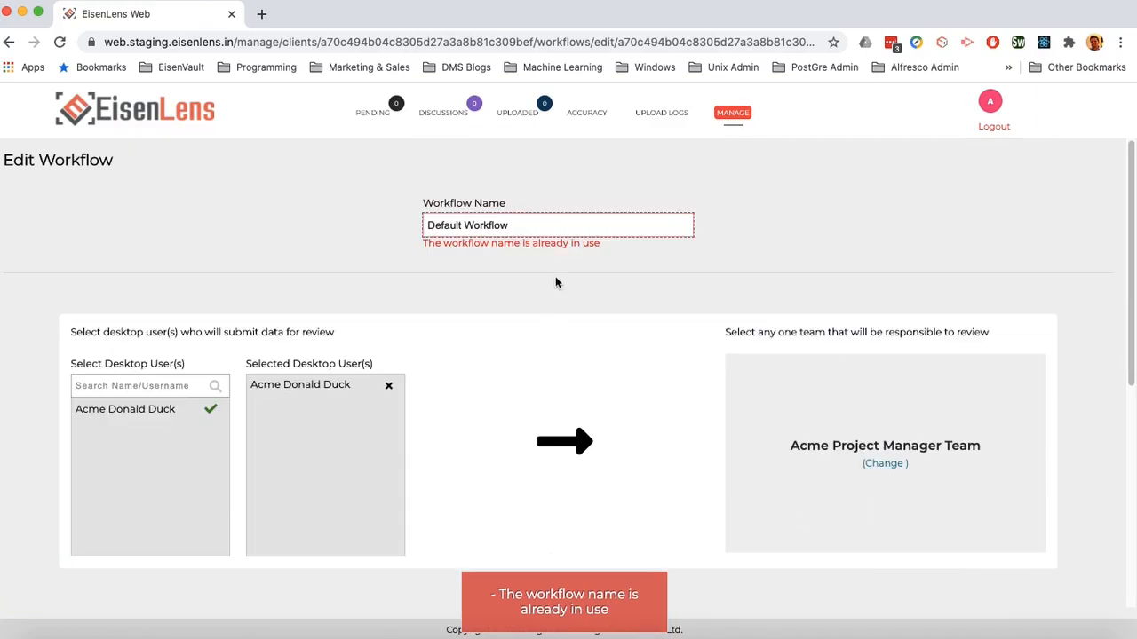
left_click(539, 223)
type("- ")
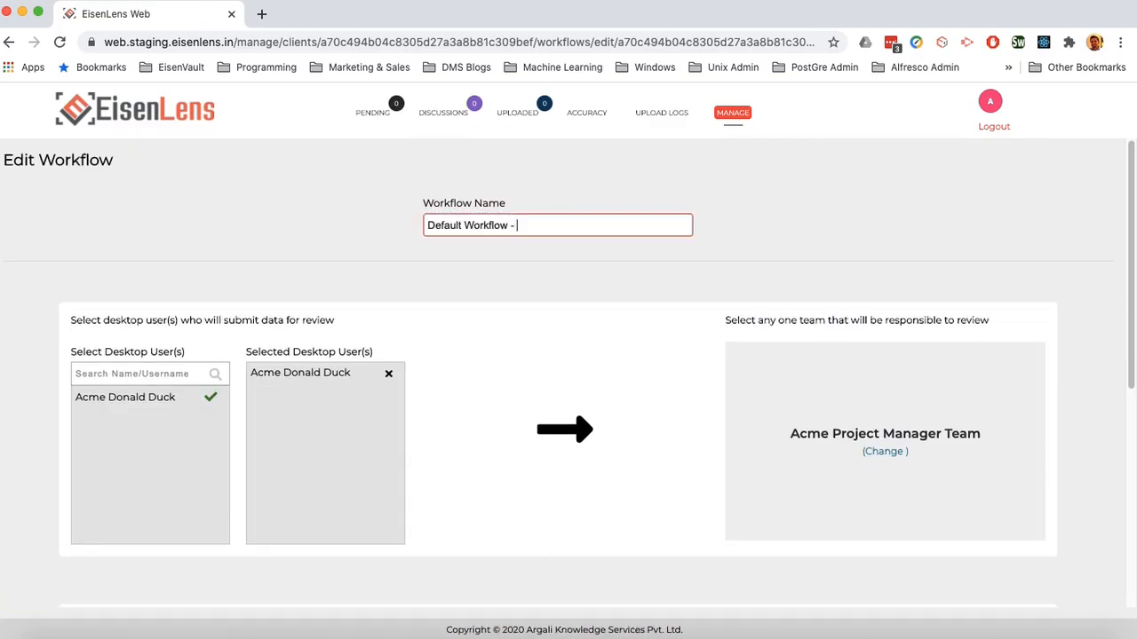
type("Acme")
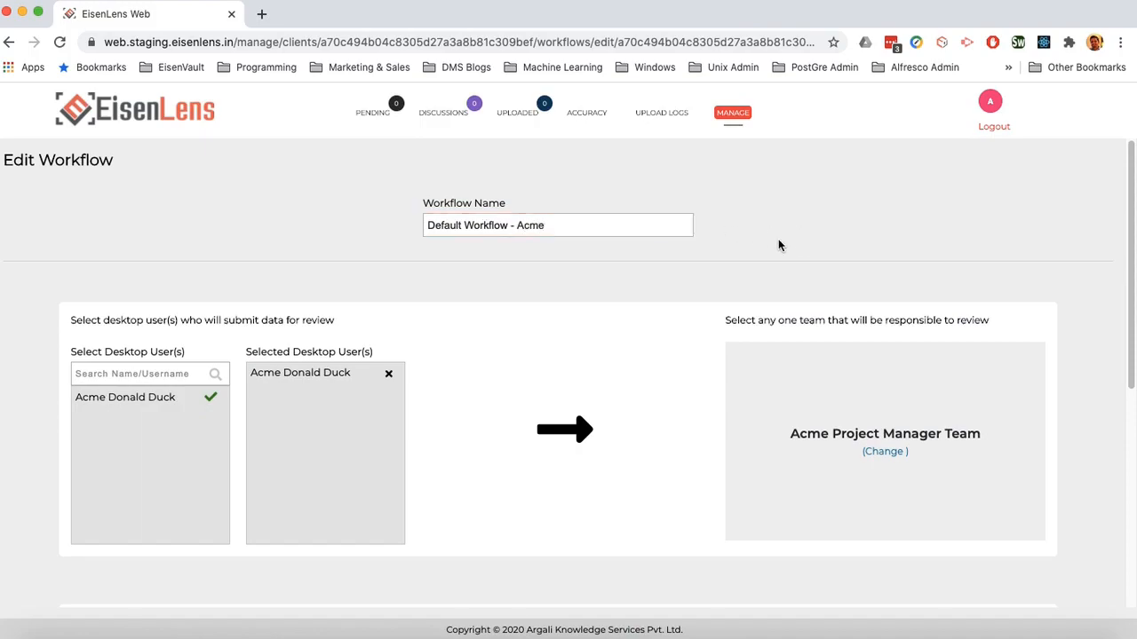
scroll(779, 239, "down", 5)
left_click(1066, 559)
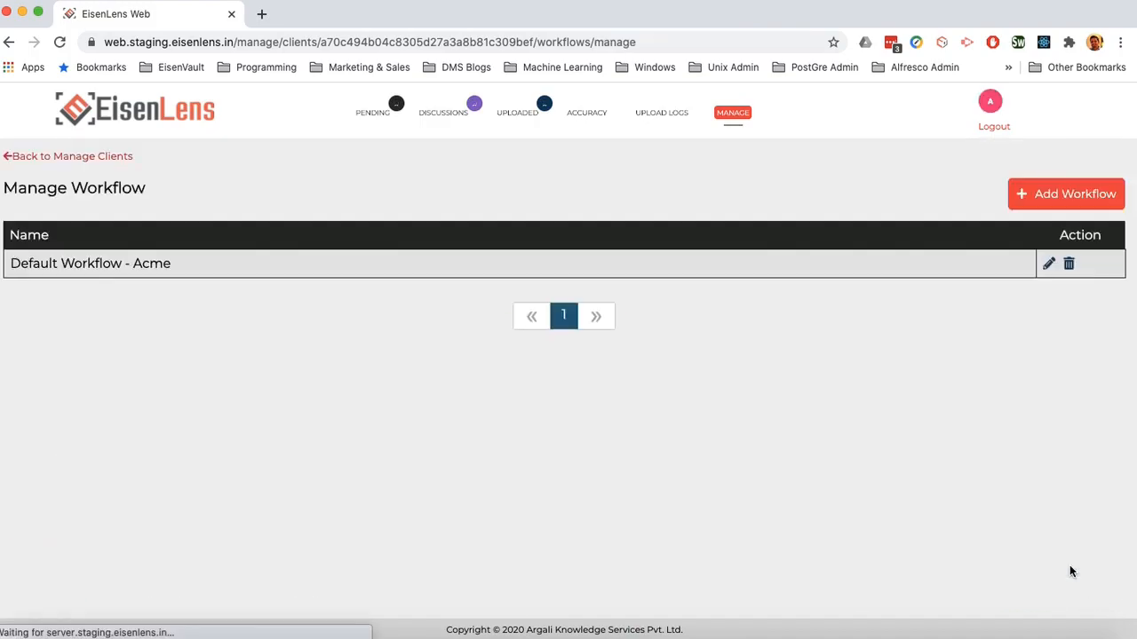
Step: Check that Acme's client settings show Default Workflow - Acme, then return to the client list
left_click(85, 157)
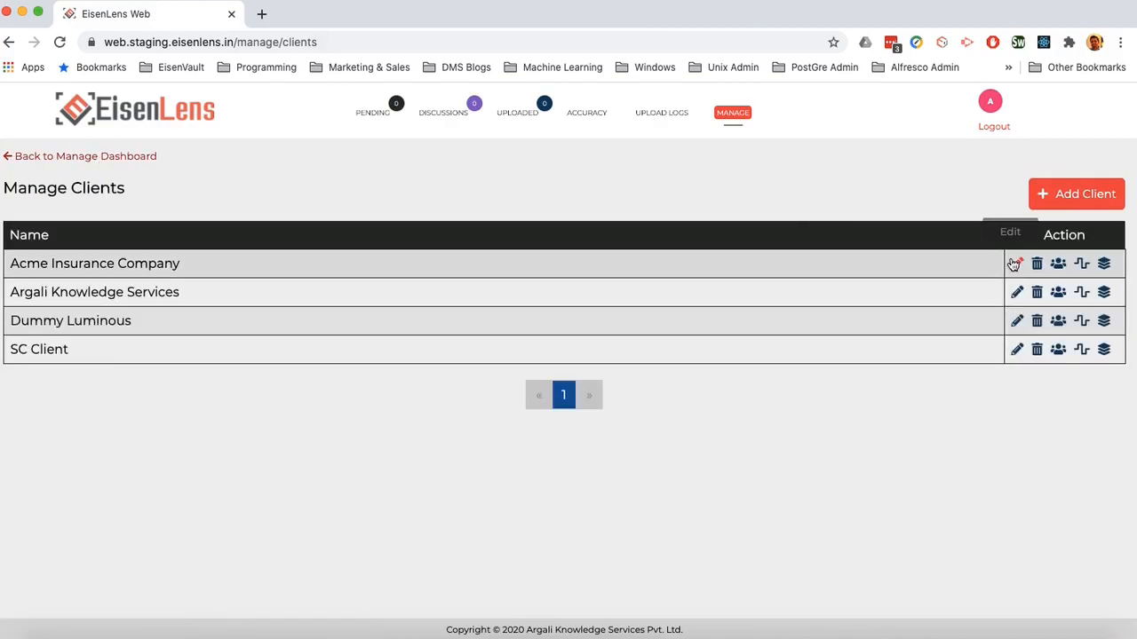
left_click(1018, 264)
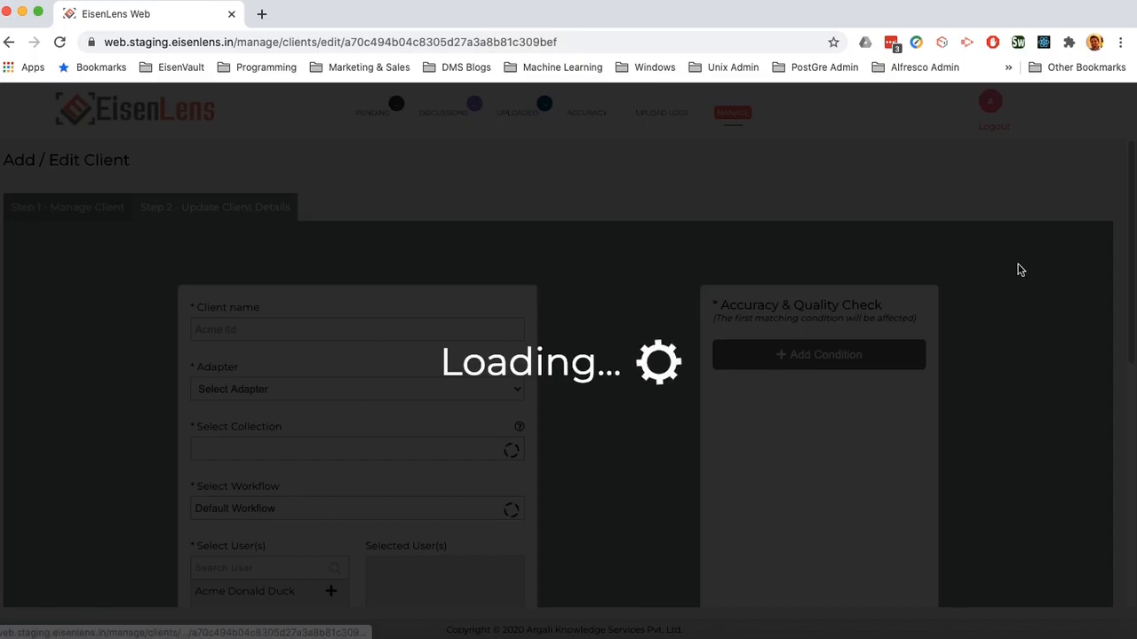
scroll(1011, 269, "down", 3)
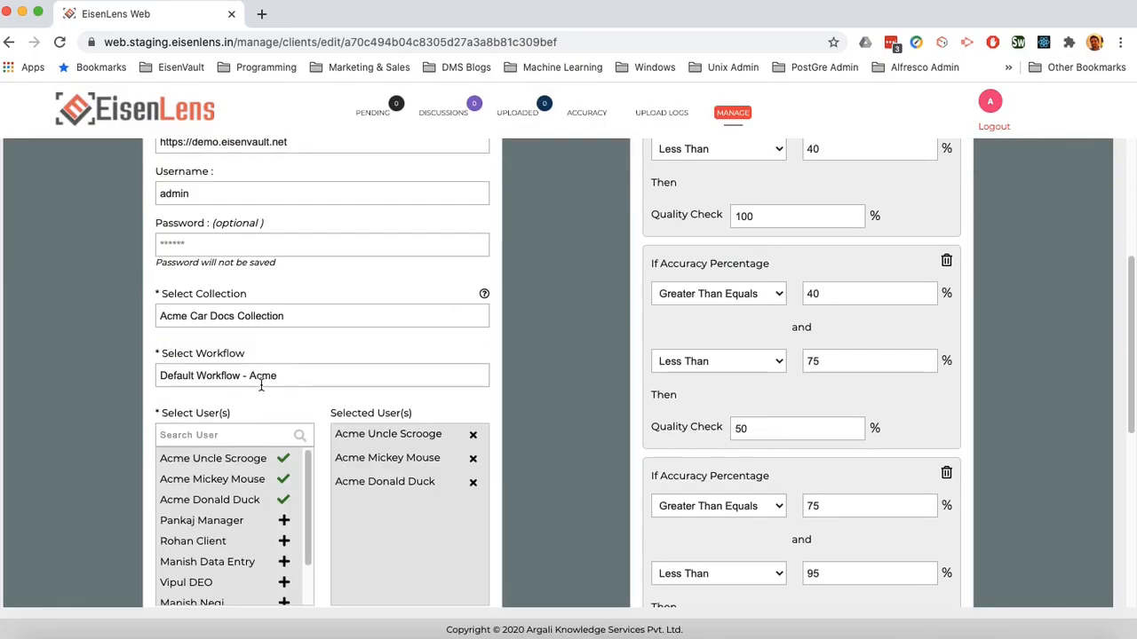
left_click(9, 41)
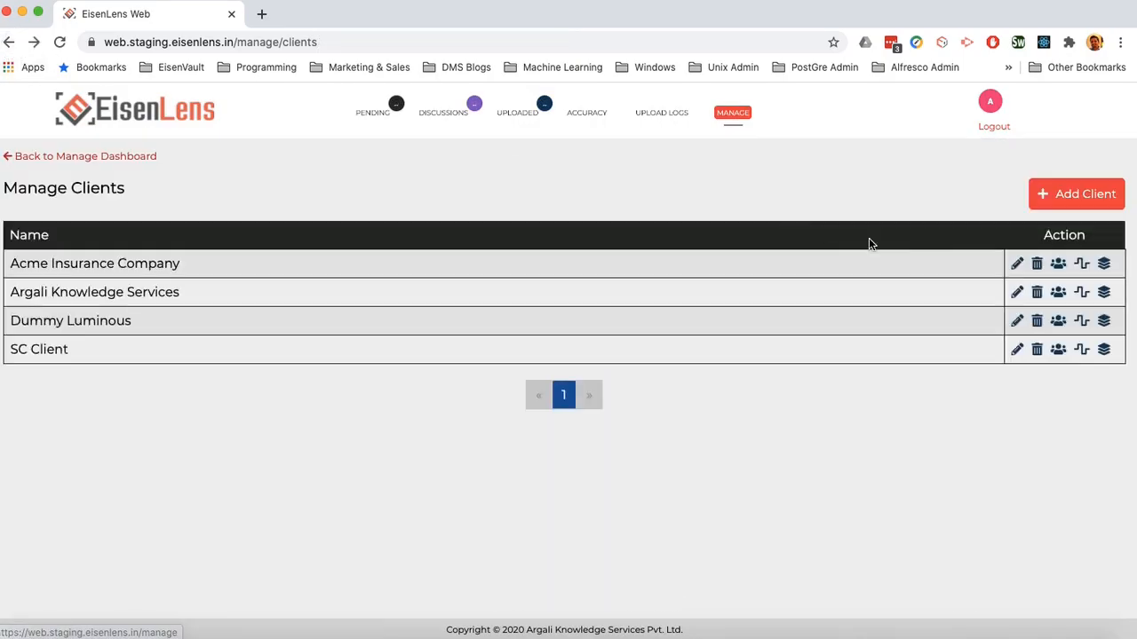
Step: Set Acme Project Manager Team's file batch size to 10
left_click(1104, 266)
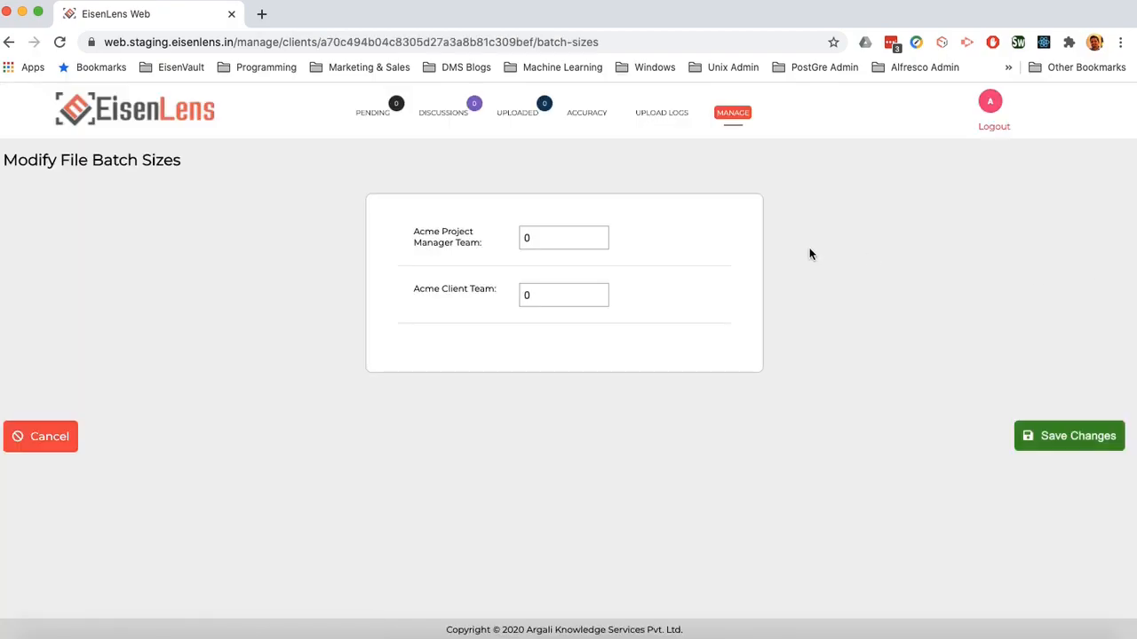
left_click(549, 237)
type("10")
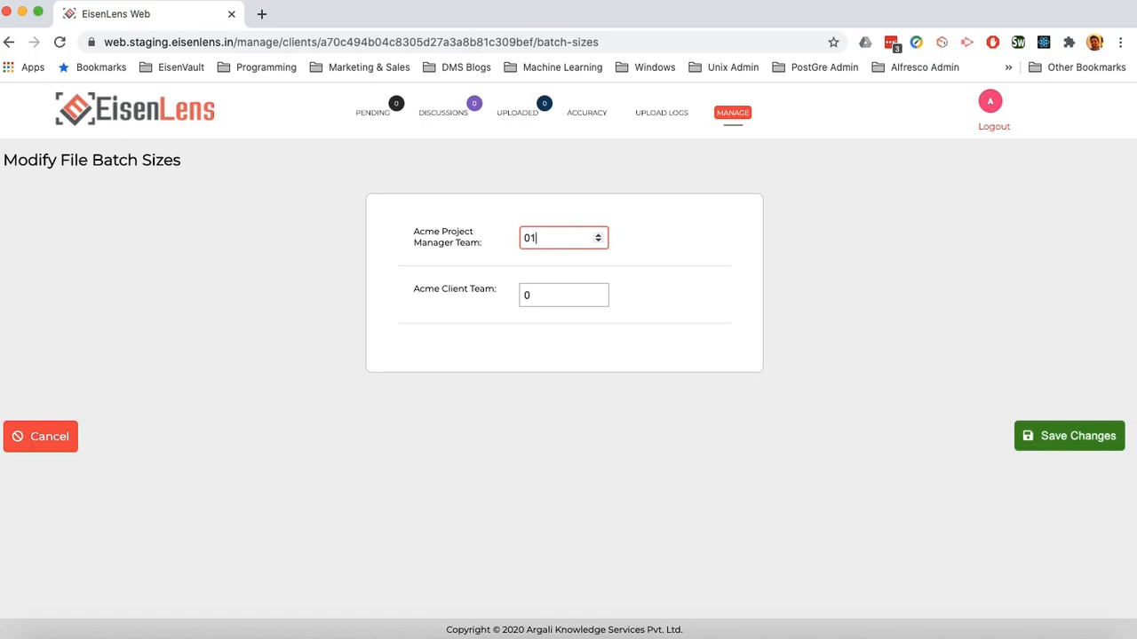
key("BackSpace")
key("BackSpace")
type("10")
left_click(521, 237)
key("Delete")
left_click(832, 270)
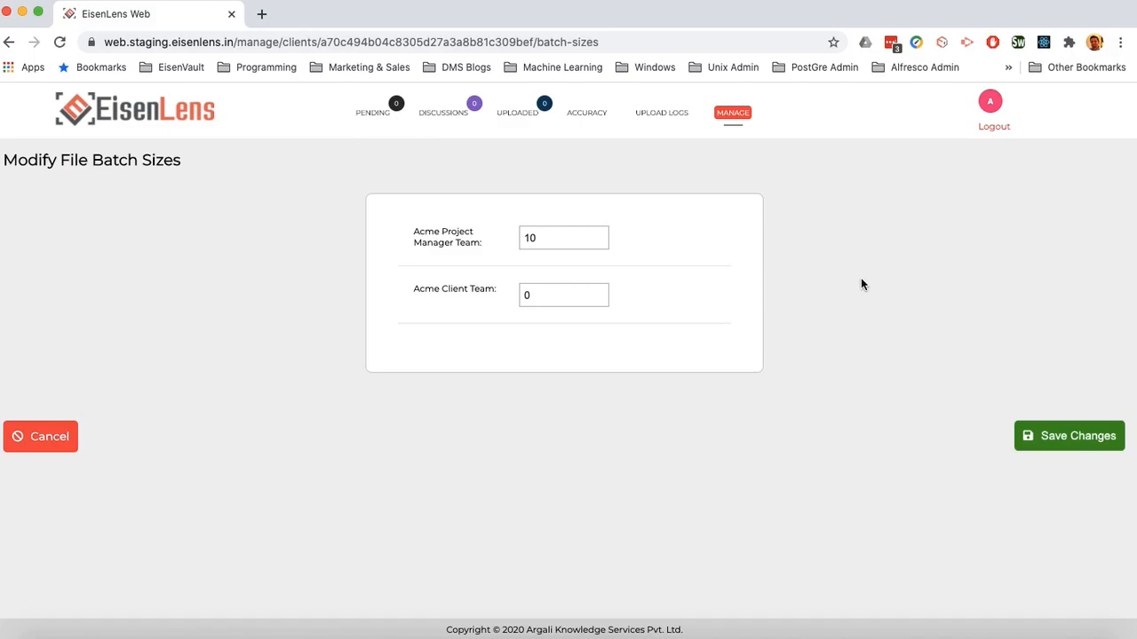
Step: Set Acme Client Team's file batch size to 10
left_click(554, 294)
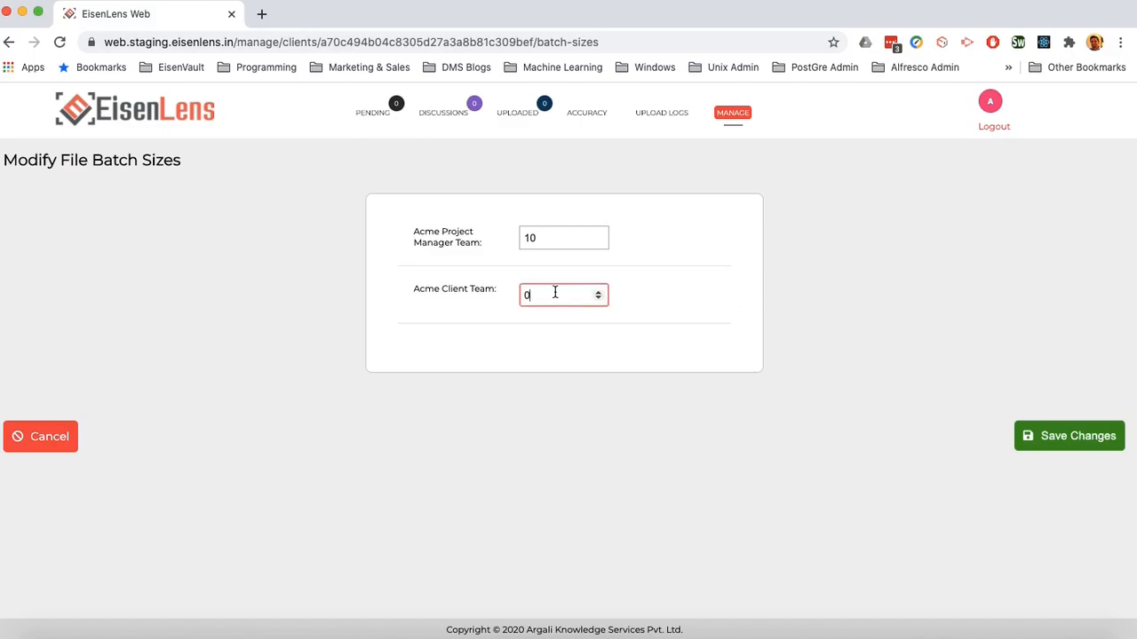
type("10")
key("Left")
key("Left")
key("BackSpace")
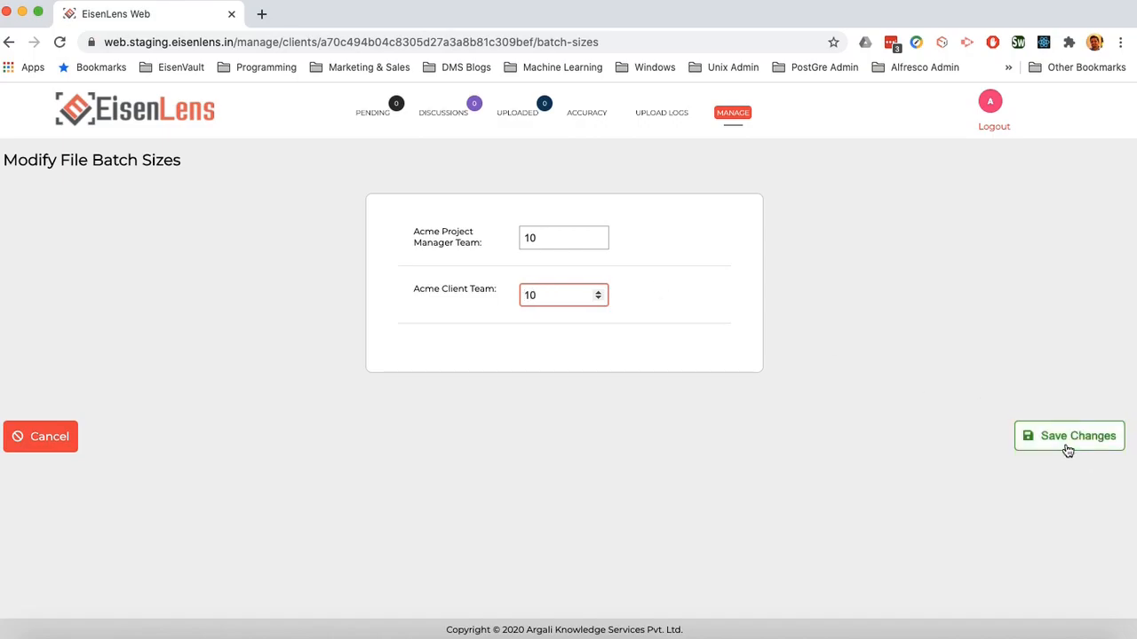